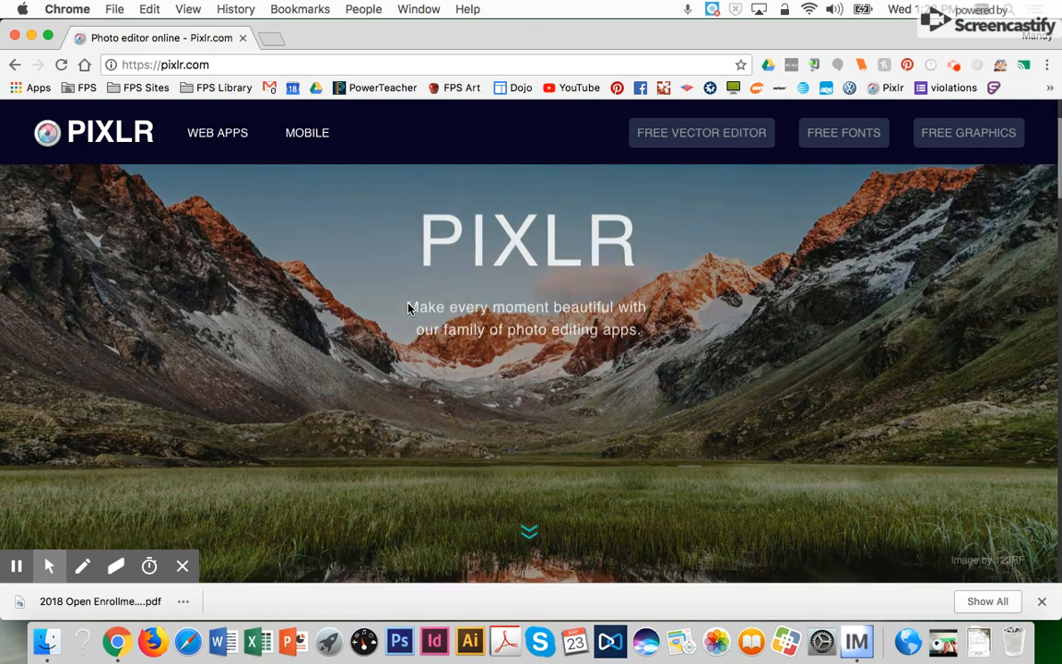
scroll(409, 308, down, 3)
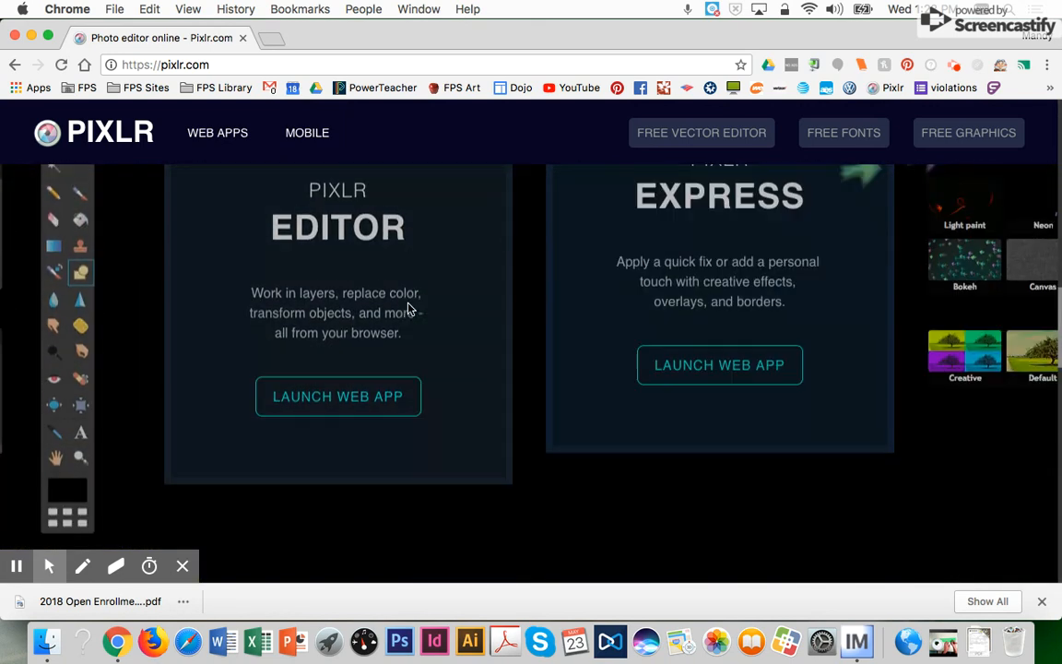
- Scroll down pixlr.com and launch the Pixlr Editor web app
click(352, 385)
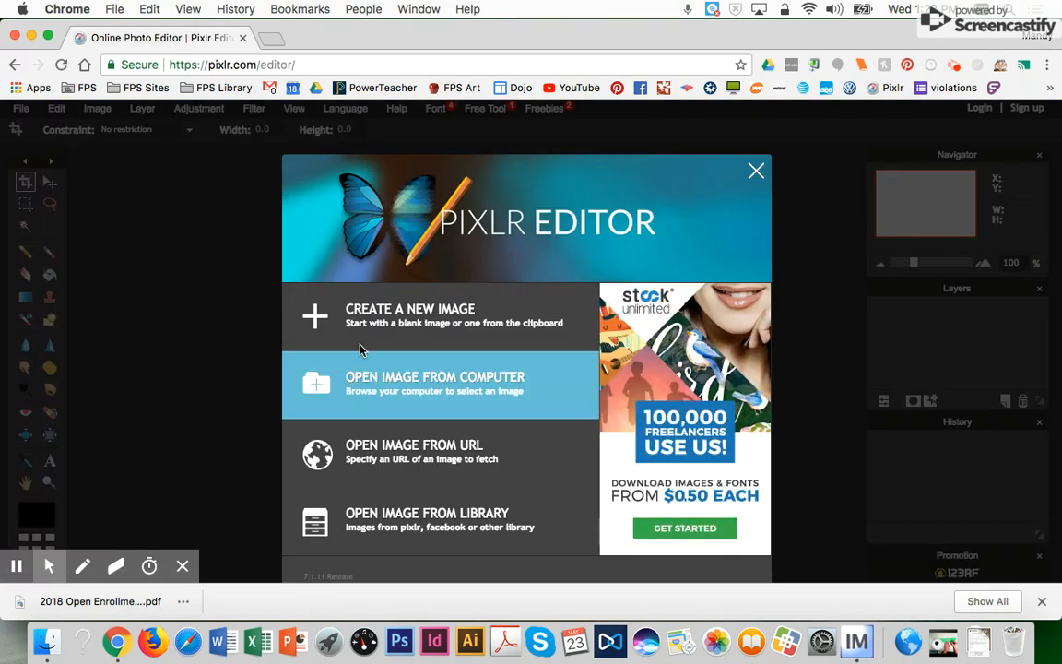
- Create a new blank image 600 pixels wide by 1000 pixels tall
click(391, 311)
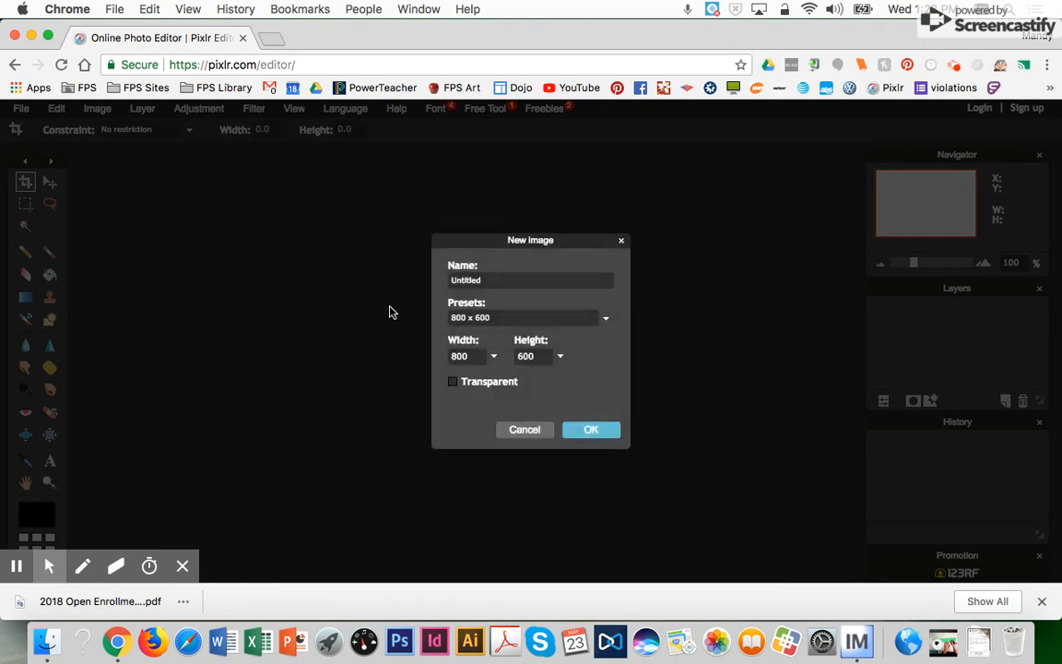
click(492, 357)
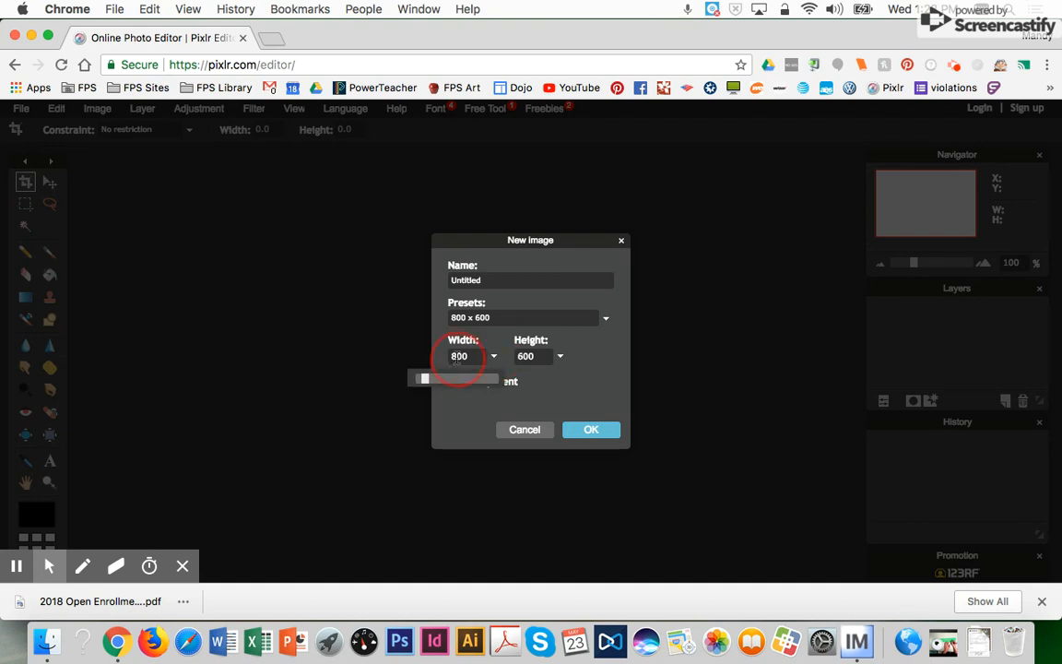
click(457, 359)
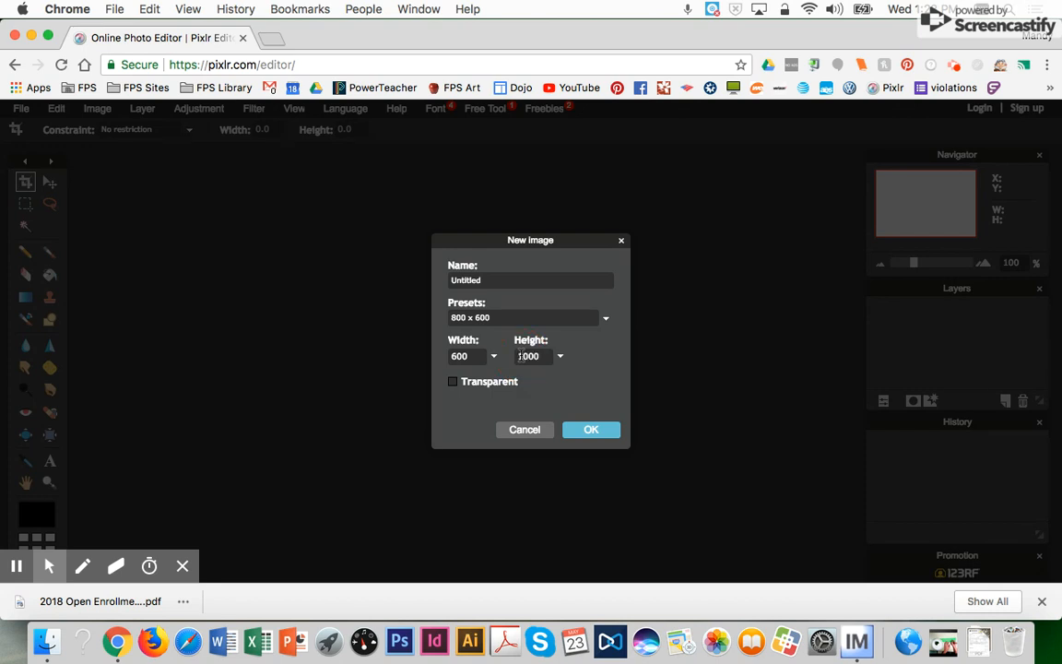
click(593, 431)
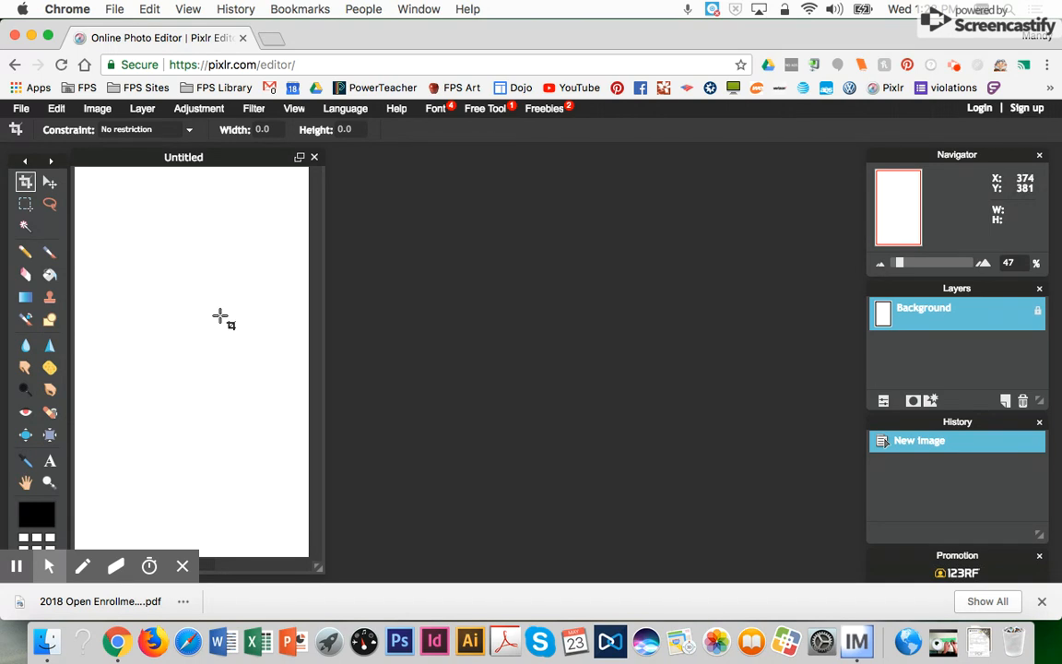
- Add Layer 1 and fill it with red #e8254f using the Paint Bucket
click(143, 109)
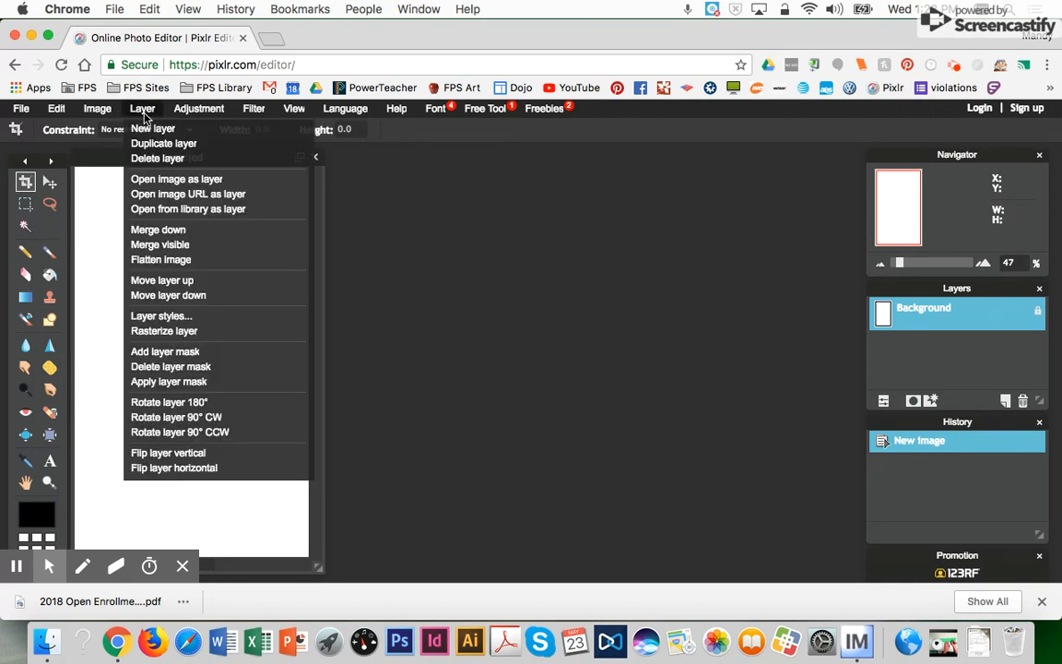
click(148, 128)
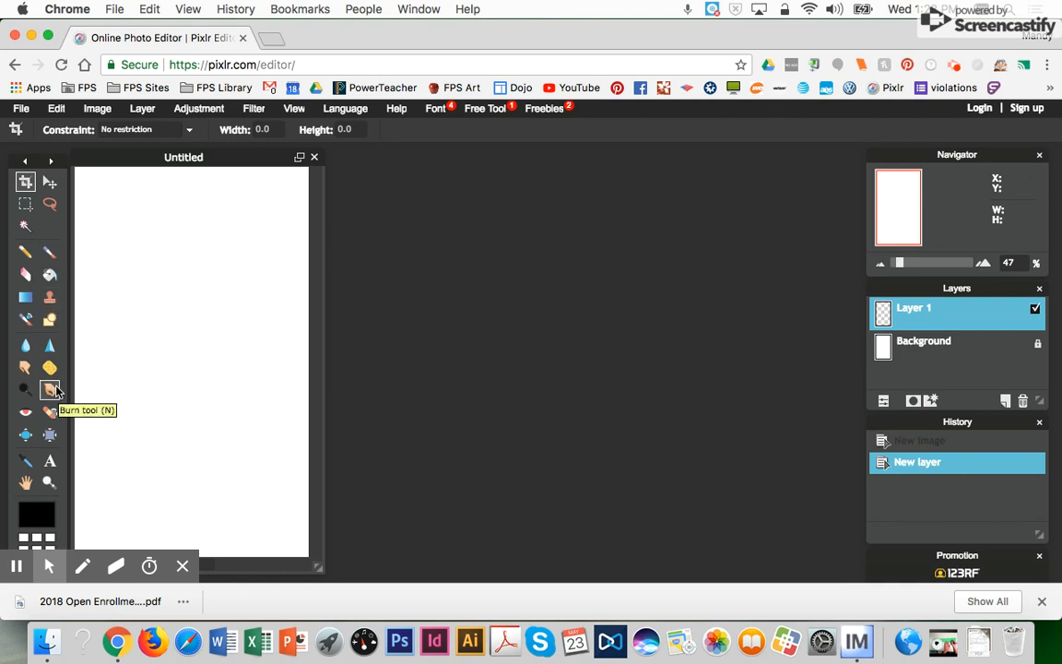
click(49, 276)
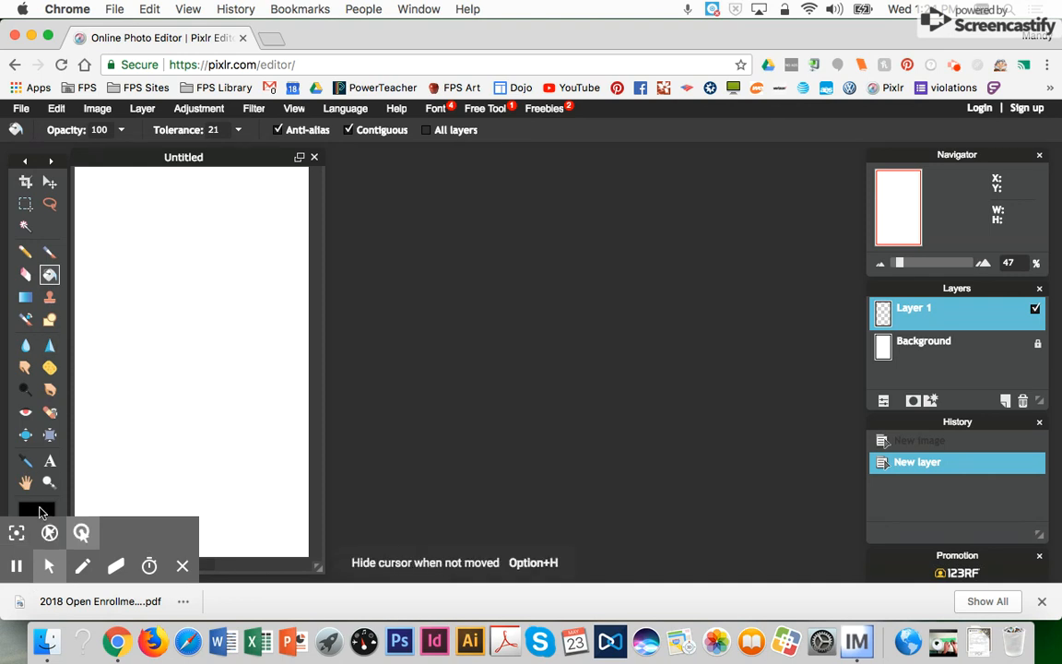
click(183, 565)
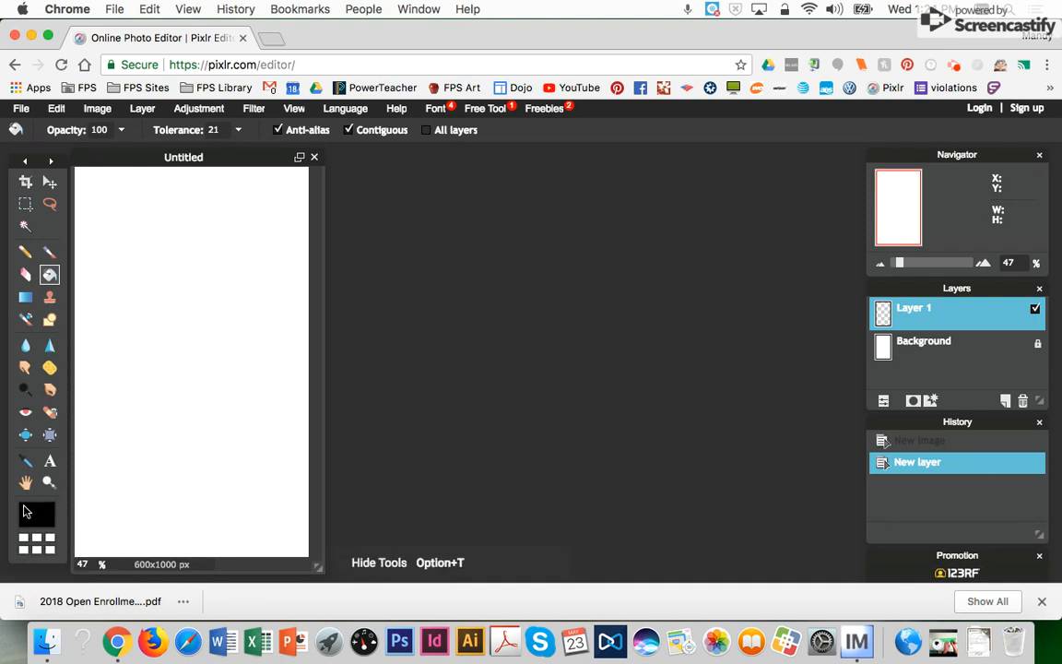
click(34, 513)
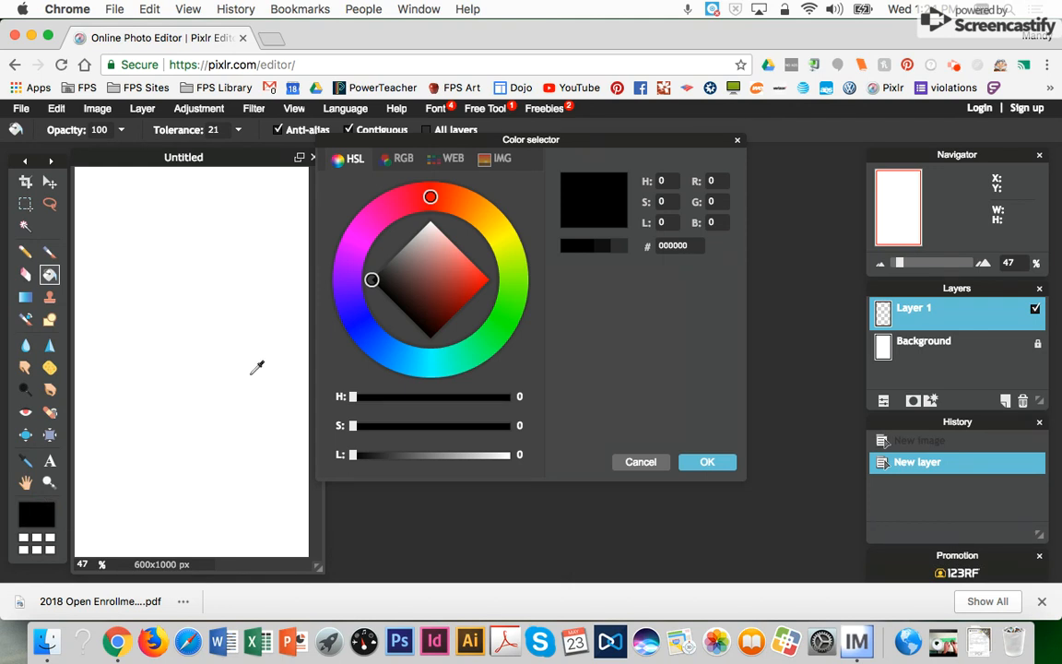
click(412, 199)
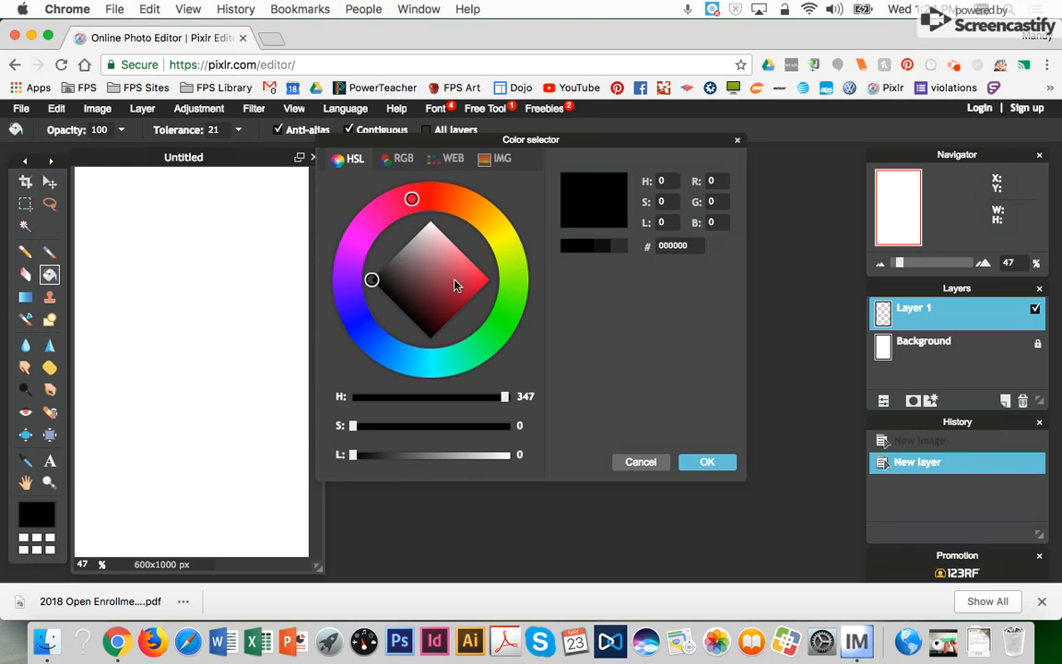
drag(373, 279, 476, 277)
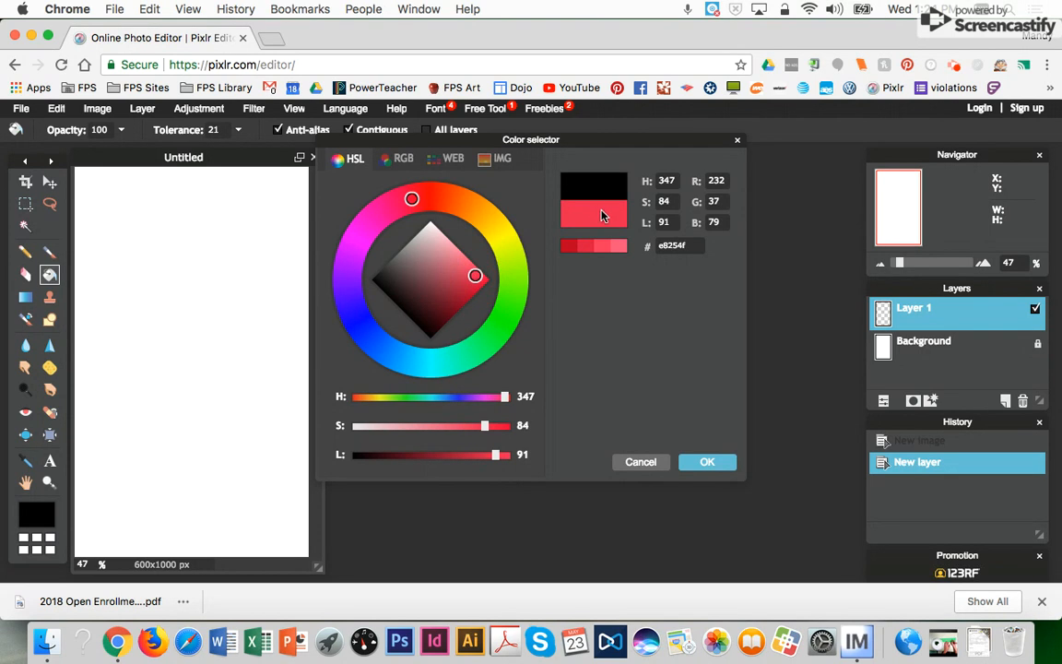
click(704, 462)
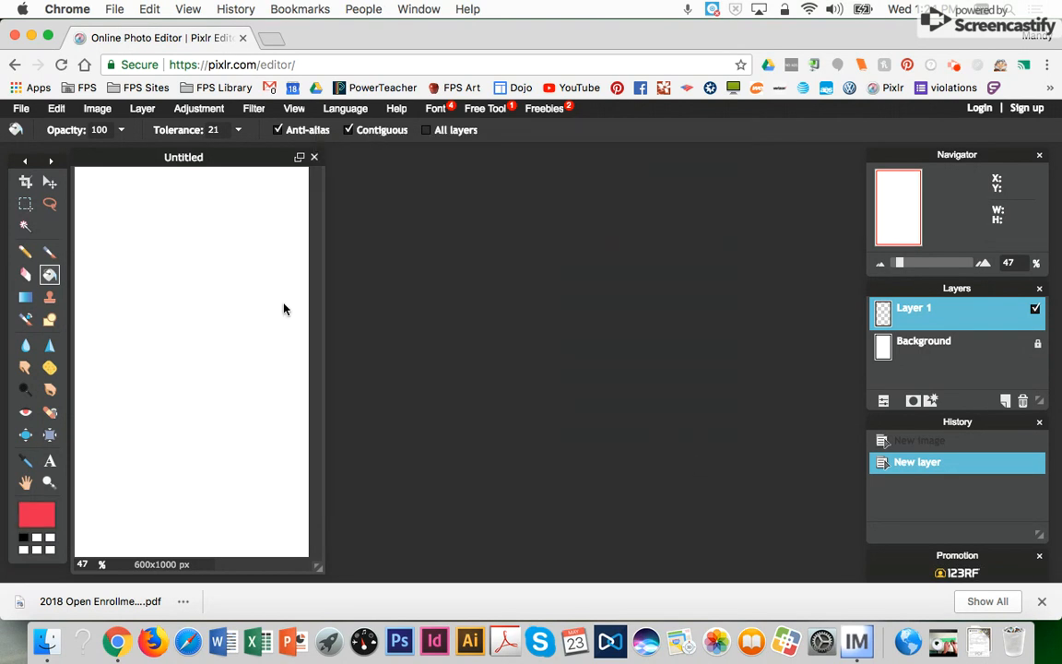
click(174, 272)
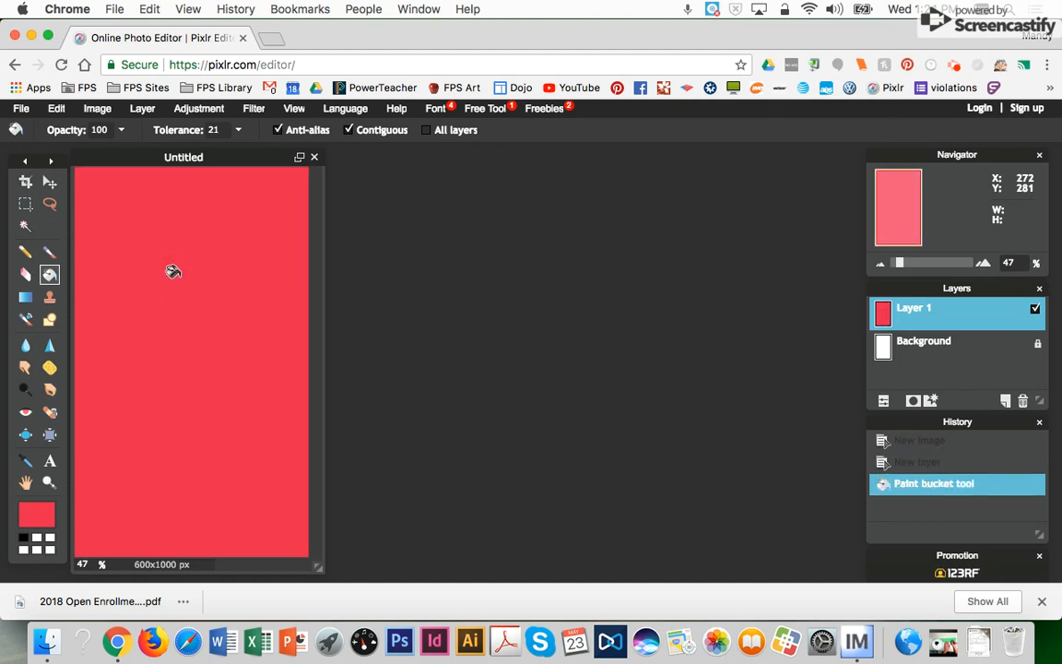
- Add an empty Layer 2 above the red layer using Layer > New layer
click(143, 109)
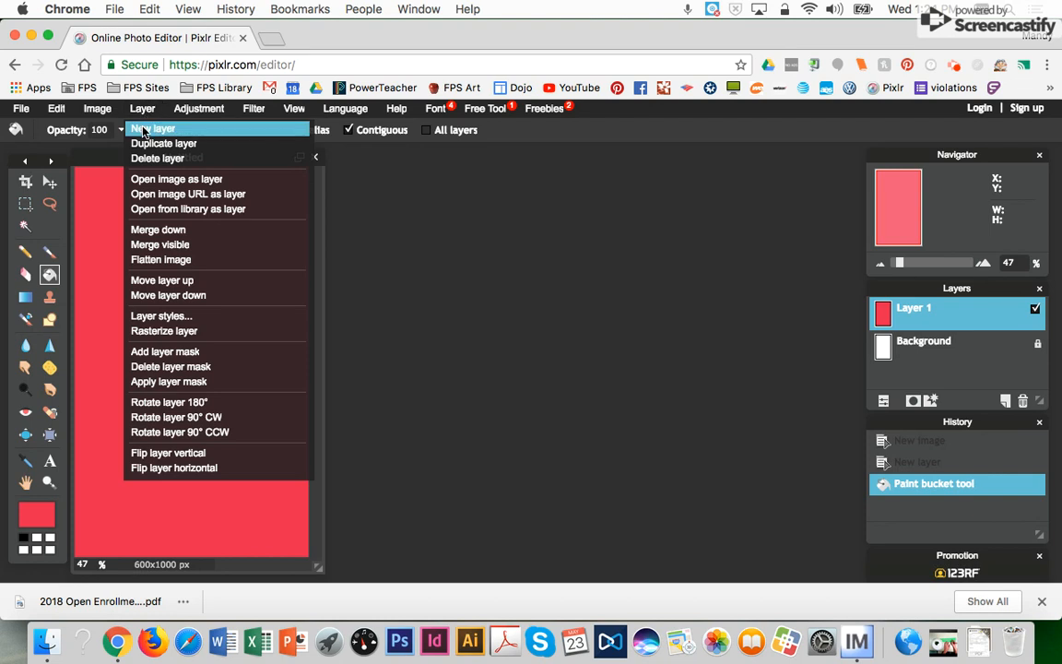
click(143, 130)
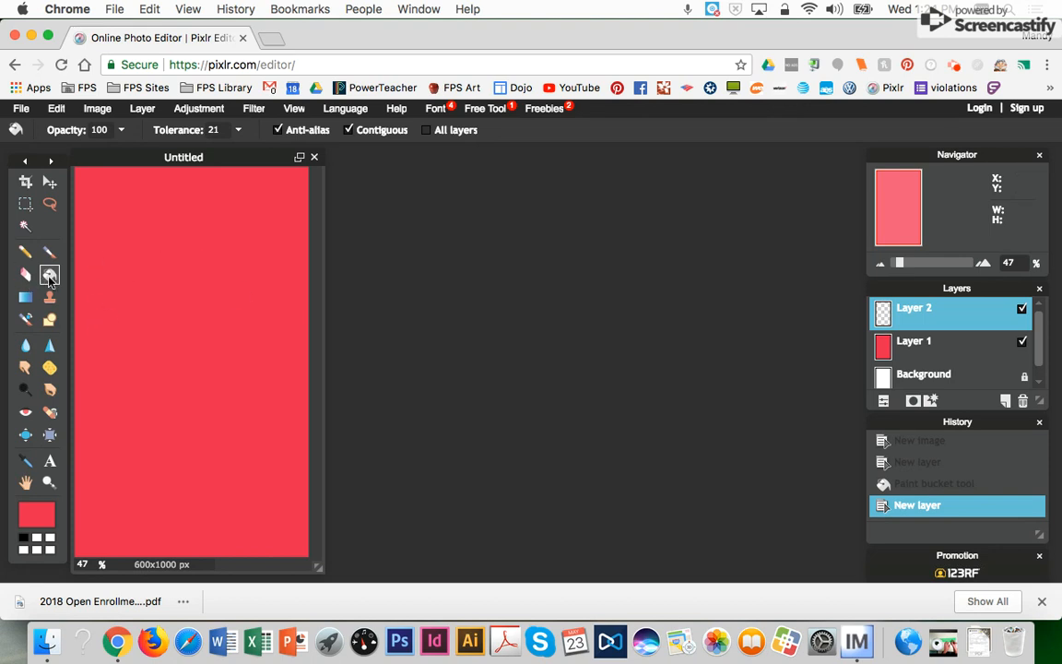
- Select the Pencil with teal 25e6a5 and draw a test stroke
click(28, 256)
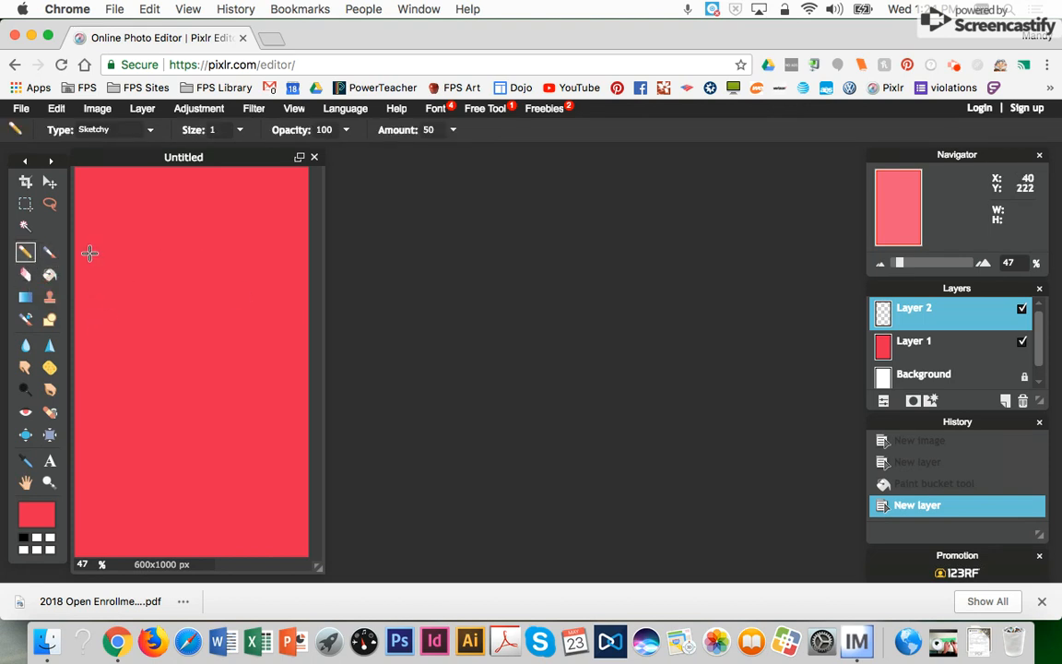
click(53, 515)
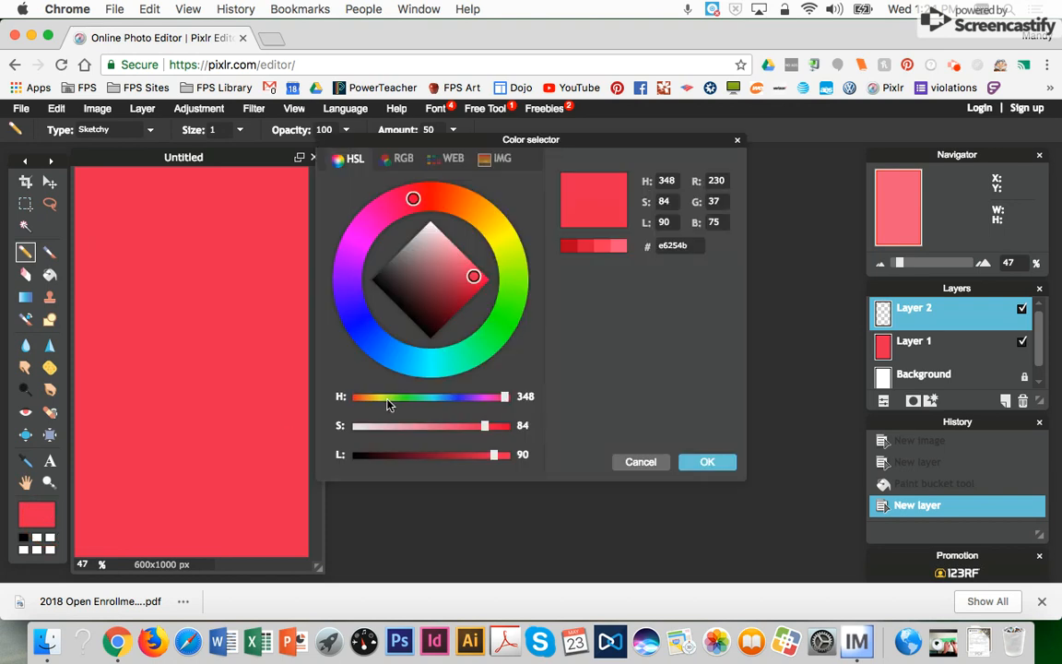
click(459, 360)
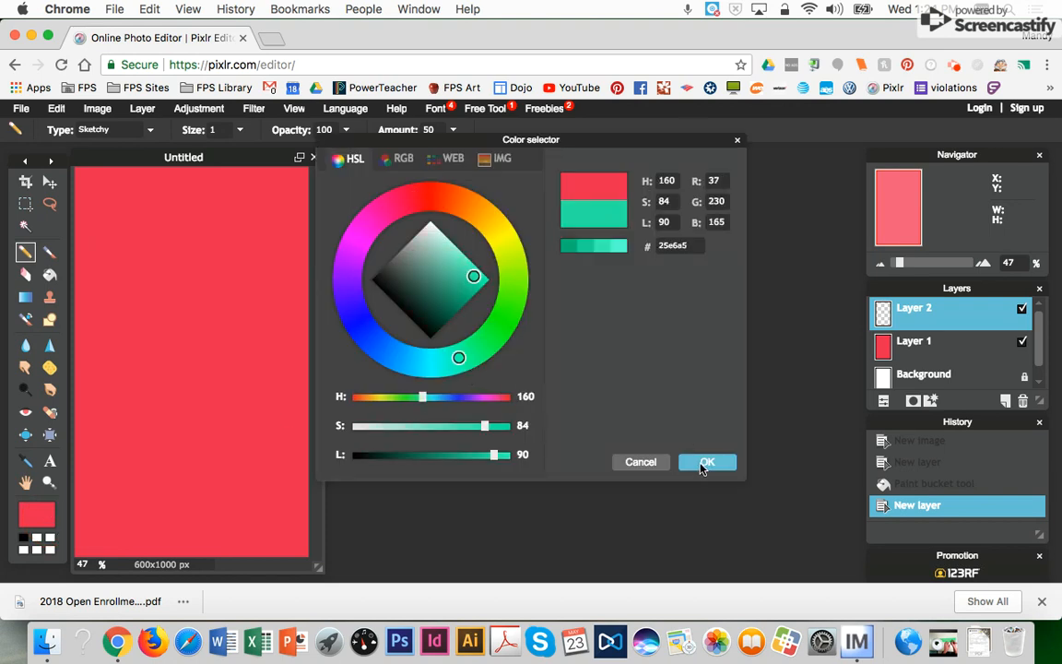
click(705, 461)
mouse_move(188, 320)
mouse_down()
mouse_move(208, 320)
mouse_move(183, 293)
mouse_up()
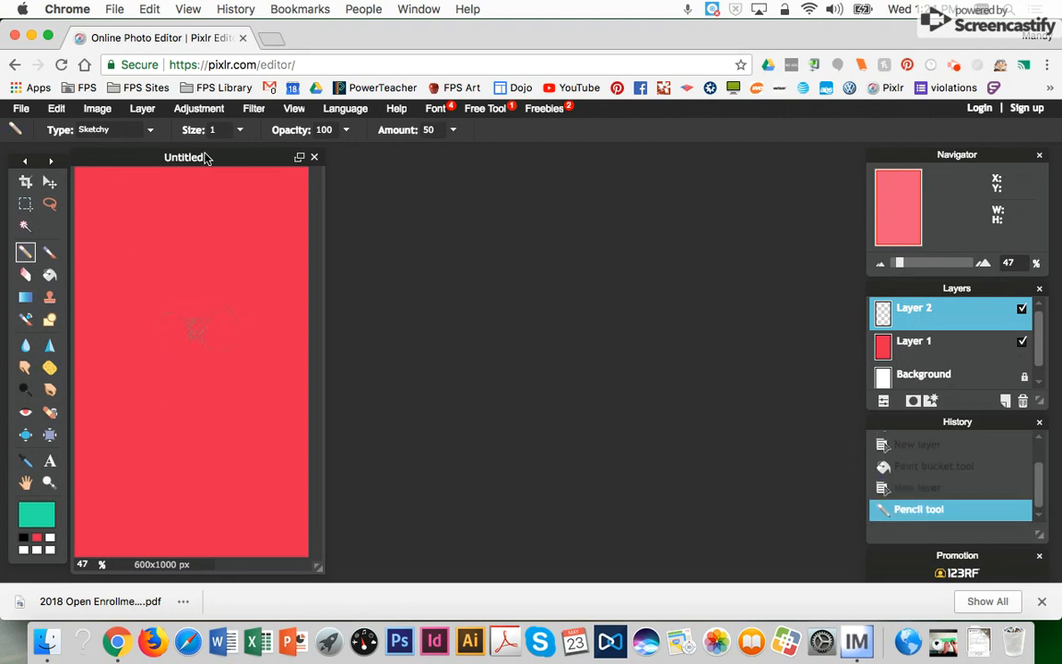
- Raise the pencil size to 7 and sketch amount to 69, then draw more teal strokes
click(237, 133)
drag(168, 154, 213, 150)
mouse_move(187, 207)
mouse_down()
mouse_move(154, 239)
mouse_move(213, 241)
mouse_move(191, 265)
mouse_move(137, 277)
mouse_move(238, 271)
mouse_up()
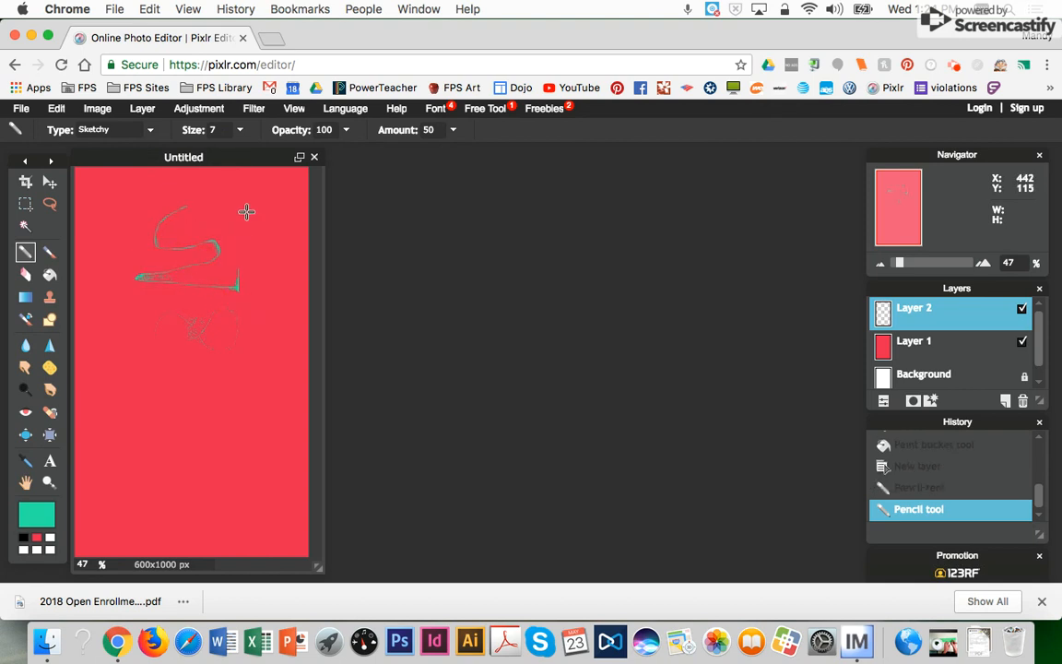
click(347, 131)
mouse_move(349, 151)
mouse_down()
mouse_move(316, 154)
mouse_move(353, 153)
mouse_up()
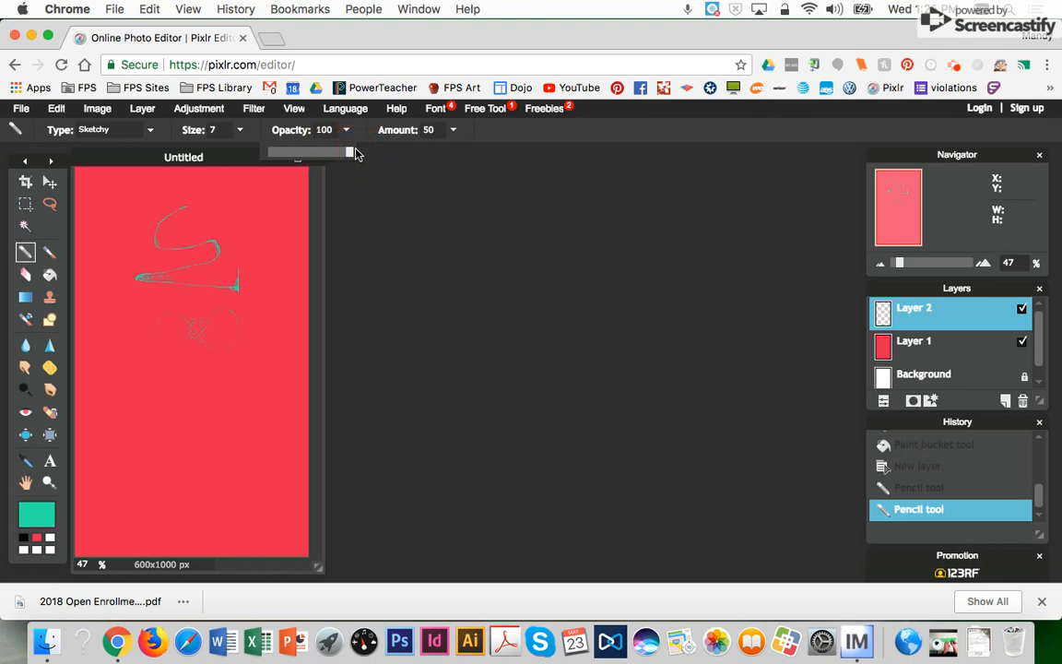
click(455, 132)
drag(423, 152, 431, 154)
mouse_move(218, 235)
mouse_down()
mouse_move(268, 232)
mouse_move(184, 337)
mouse_move(142, 351)
mouse_move(182, 349)
mouse_up()
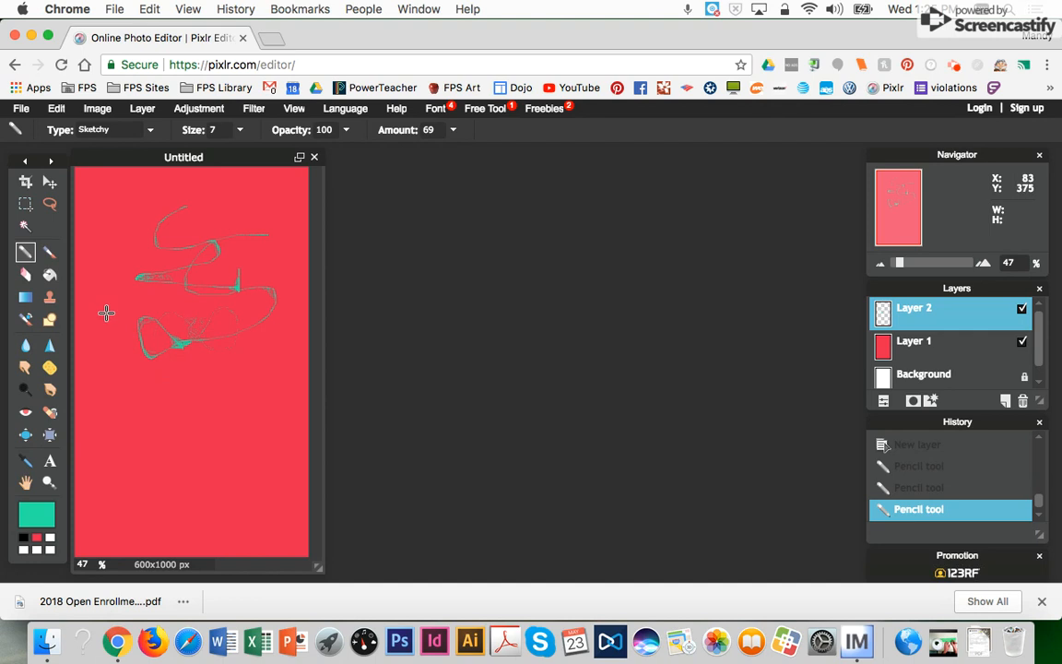
click(25, 275)
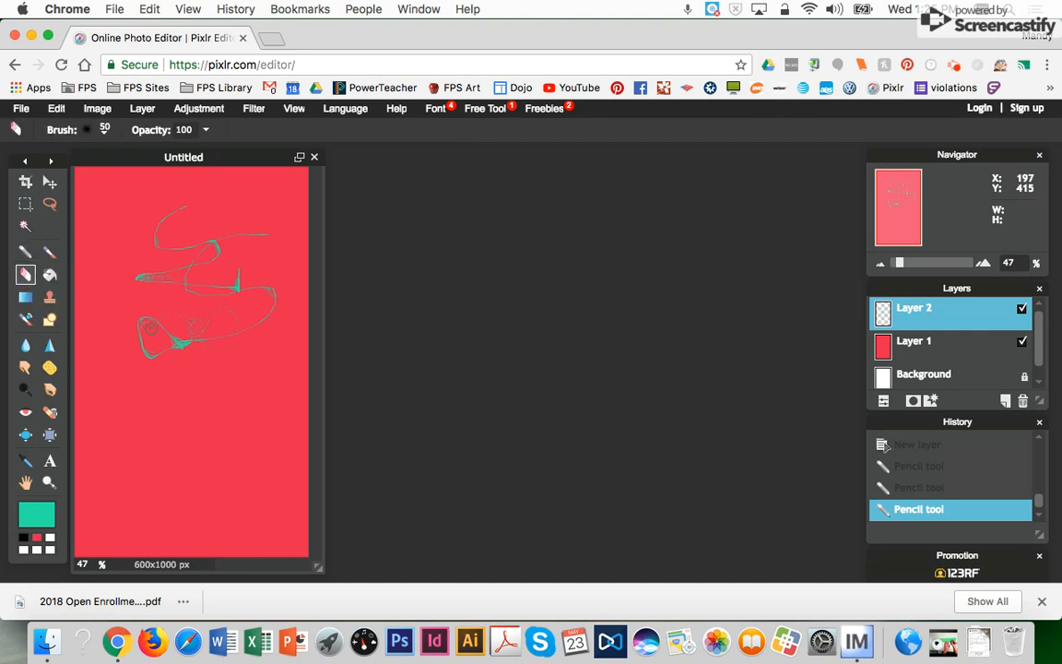
- Erase the teal test strokes with the 200 px eraser brush
click(105, 130)
click(354, 168)
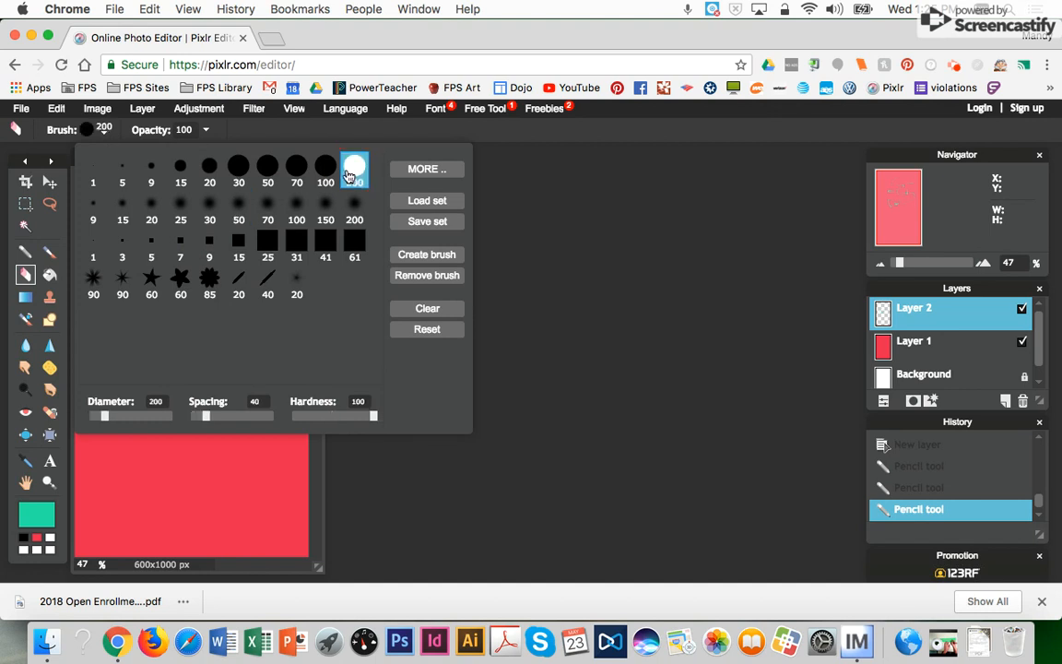
click(232, 466)
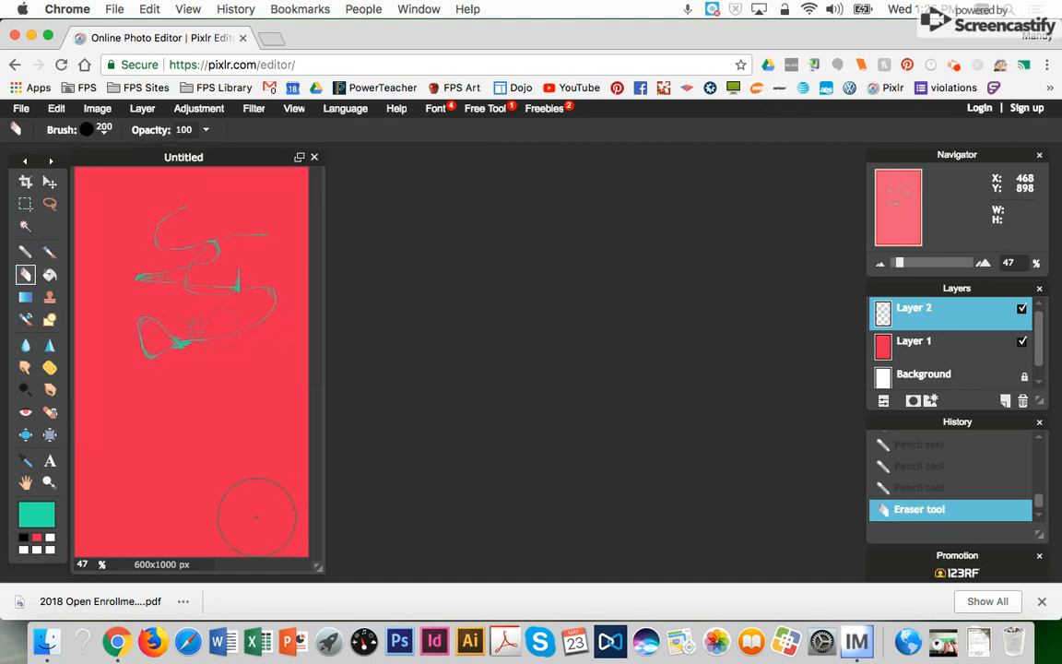
mouse_move(195, 366)
mouse_down()
mouse_move(167, 356)
mouse_move(147, 322)
mouse_move(213, 350)
mouse_move(267, 318)
mouse_move(241, 316)
mouse_move(223, 341)
mouse_move(238, 297)
mouse_move(218, 317)
mouse_move(255, 256)
mouse_move(225, 242)
mouse_move(203, 296)
mouse_move(178, 292)
mouse_move(183, 248)
mouse_move(171, 240)
mouse_move(140, 281)
mouse_move(140, 302)
mouse_move(241, 351)
mouse_up()
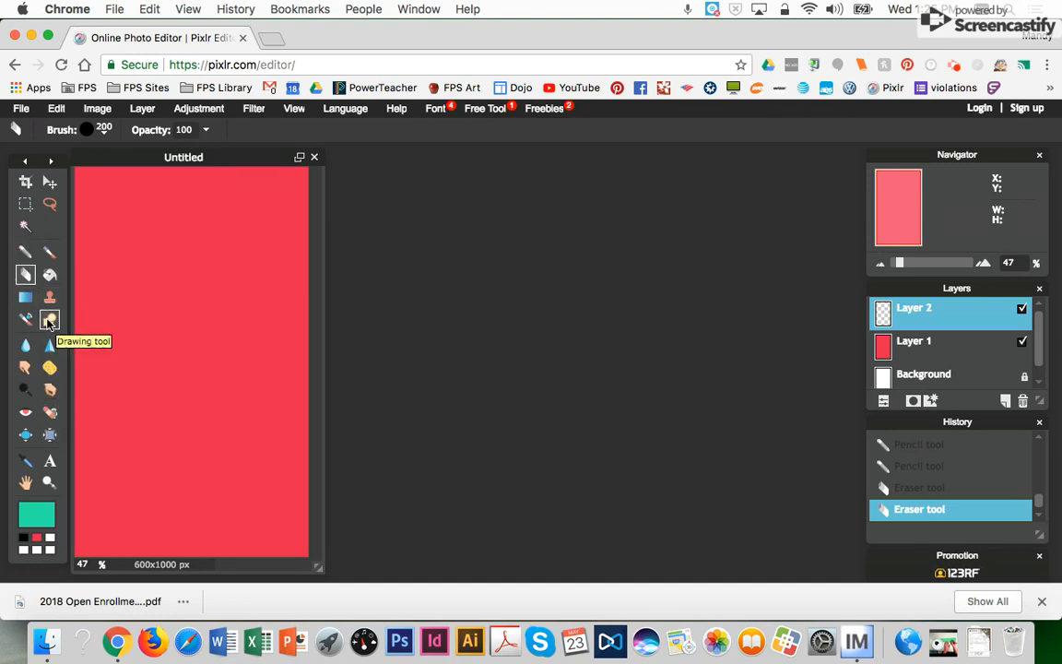
- Choose the Line shape tool, set its size to 13, and keep teal as the main colour
click(48, 319)
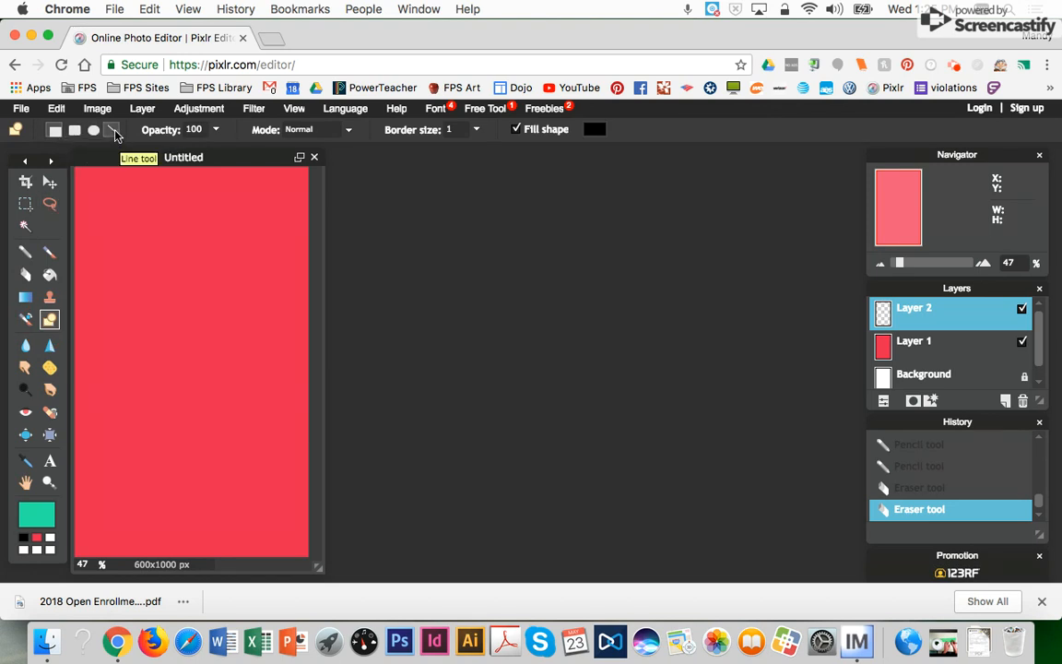
click(113, 132)
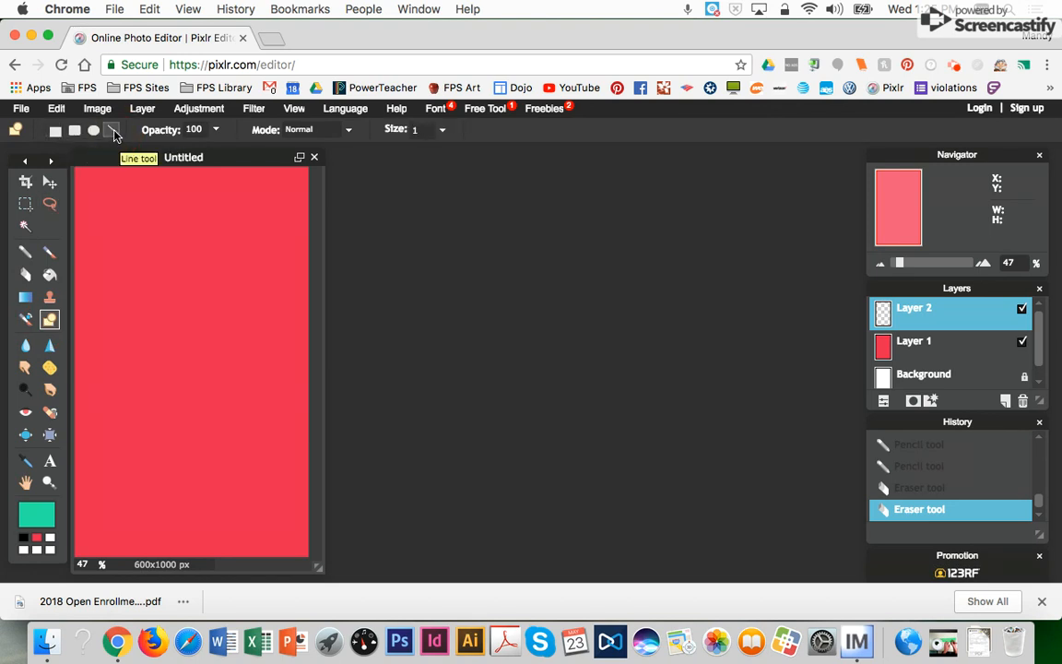
click(348, 132)
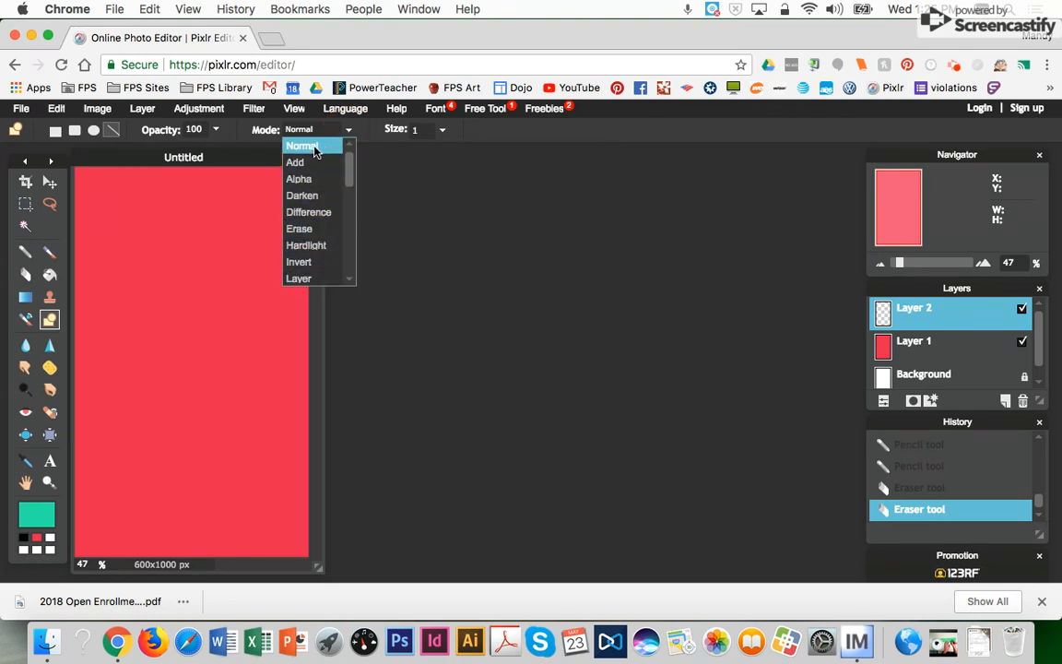
click(441, 131)
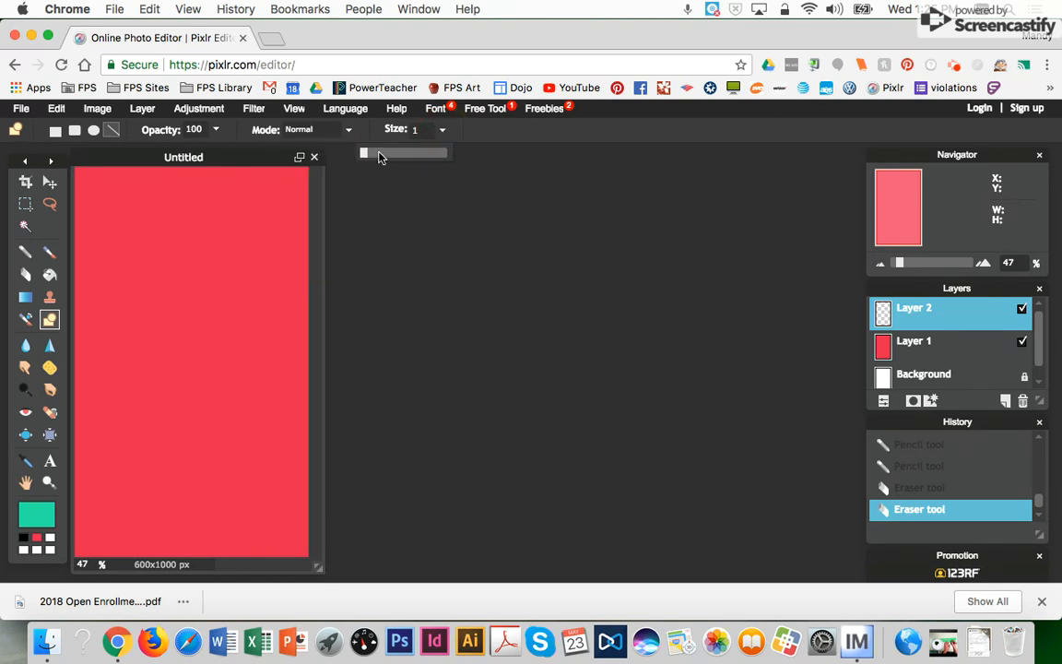
click(366, 154)
drag(366, 154, 372, 153)
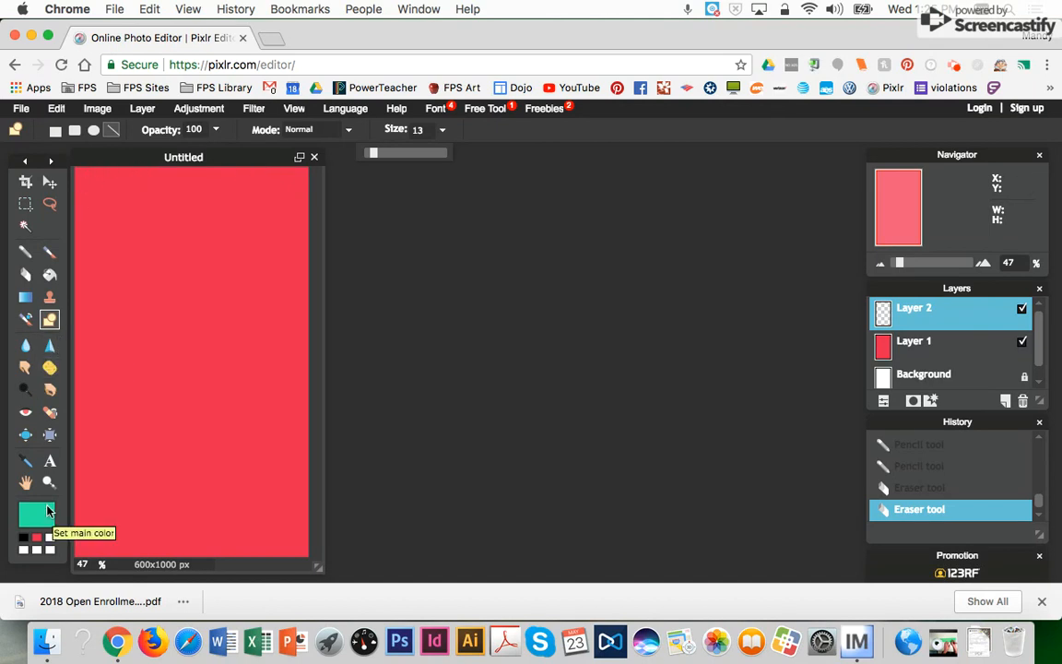
click(46, 510)
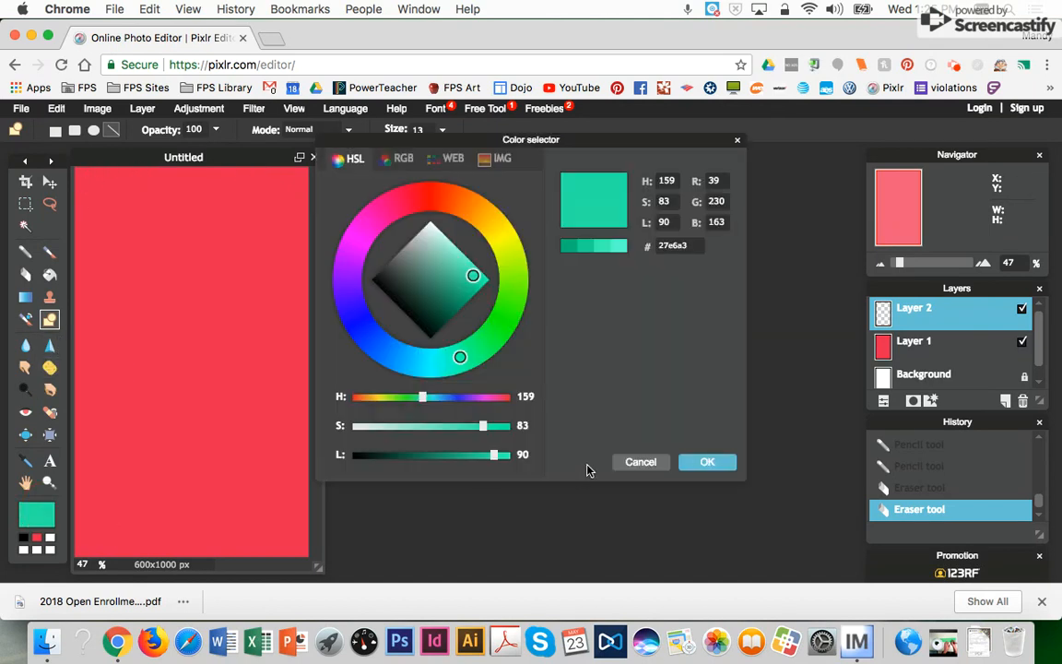
click(703, 464)
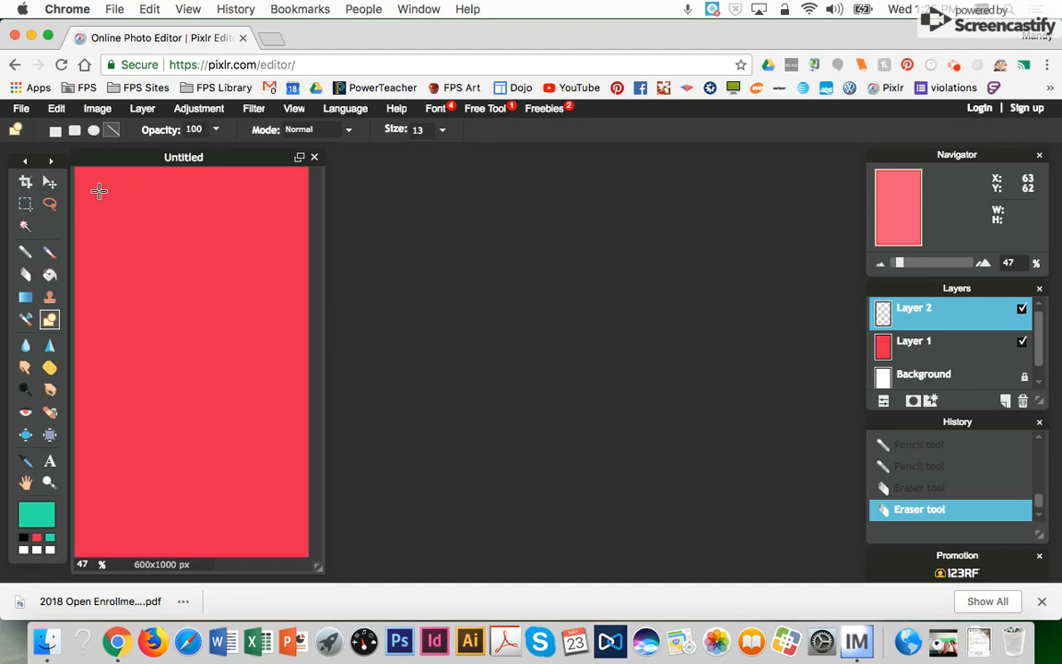
- Draw teal lines along the card edges, undoing and redrawing the stray left-edge line
mouse_move(76, 170)
mouse_down()
mouse_move(167, 216)
mouse_move(303, 161)
mouse_move(310, 171)
mouse_move(295, 435)
mouse_move(310, 564)
mouse_move(221, 548)
mouse_move(65, 553)
mouse_move(79, 436)
mouse_up()
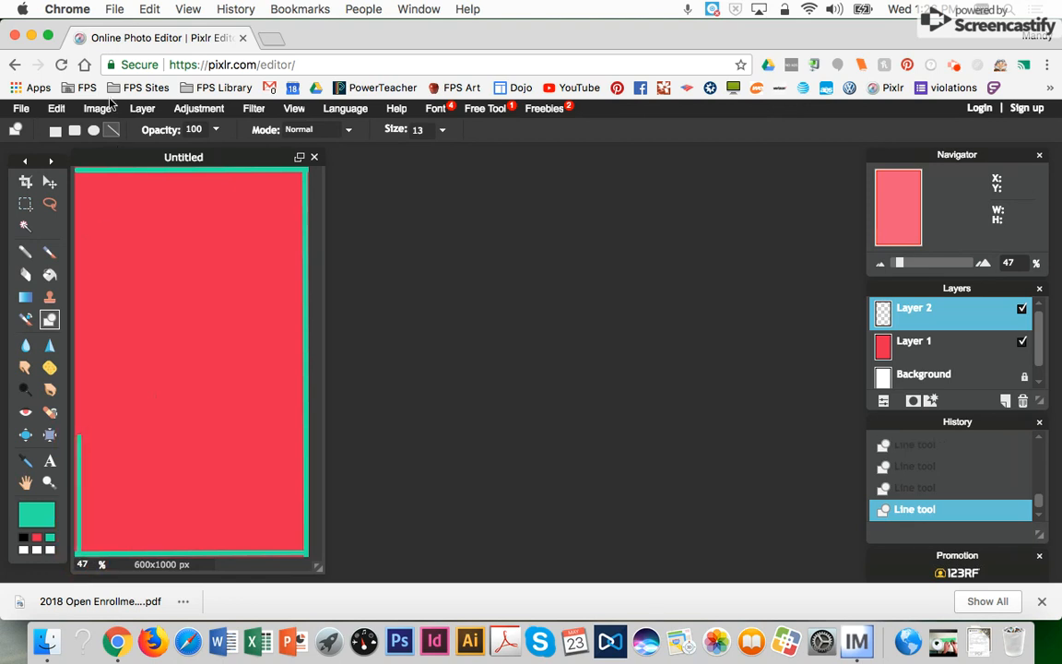
click(56, 109)
click(57, 129)
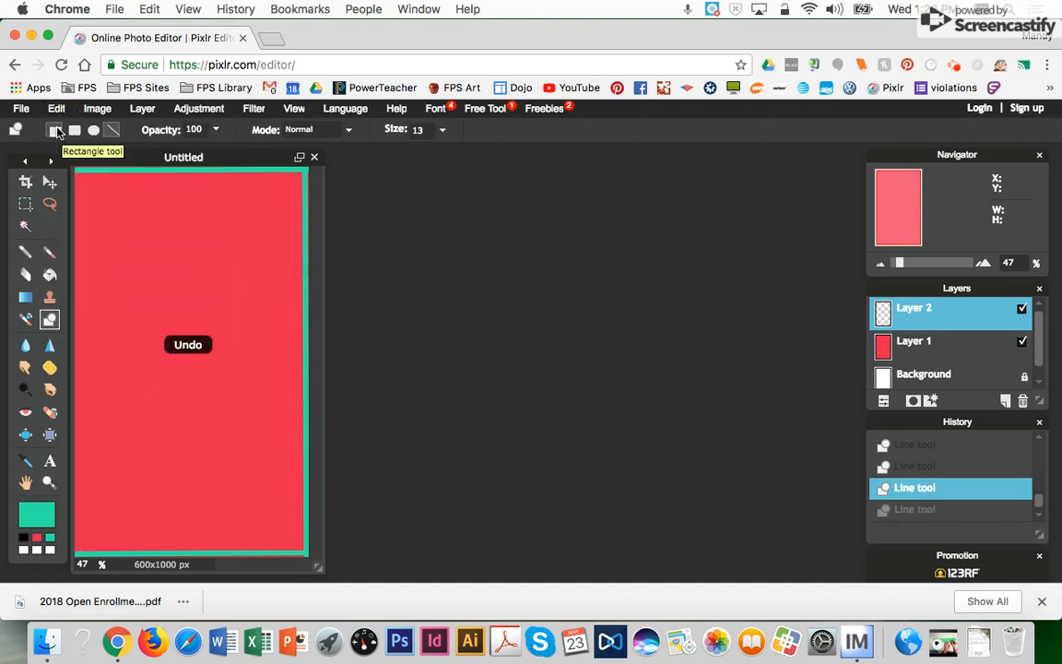
drag(73, 551, 77, 170)
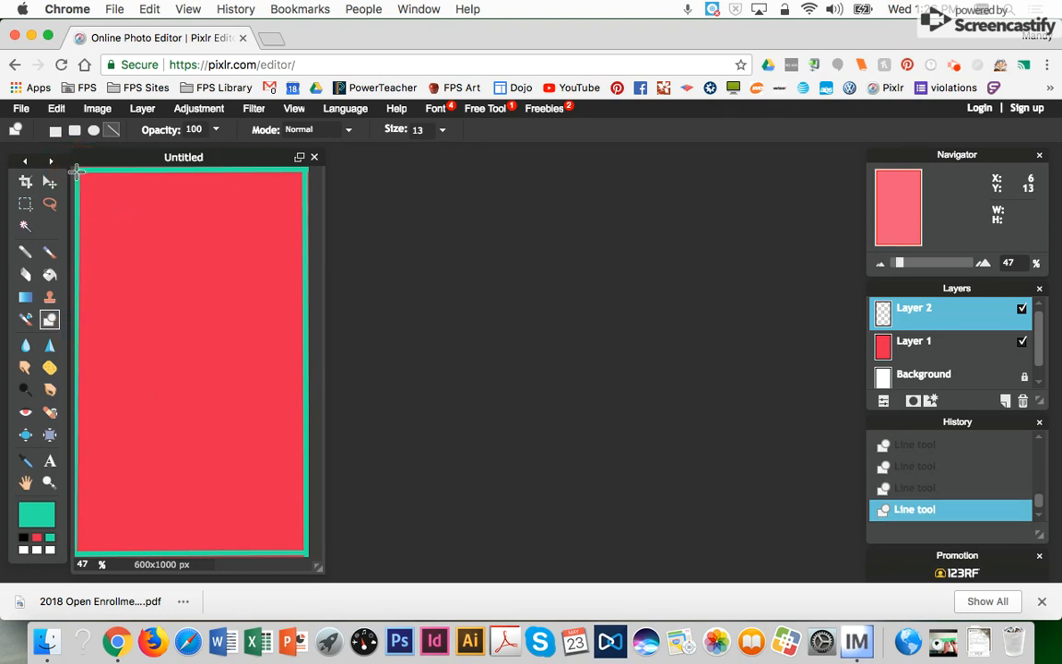
- Open My cutout.png from the Desktop as a new image layer
click(143, 109)
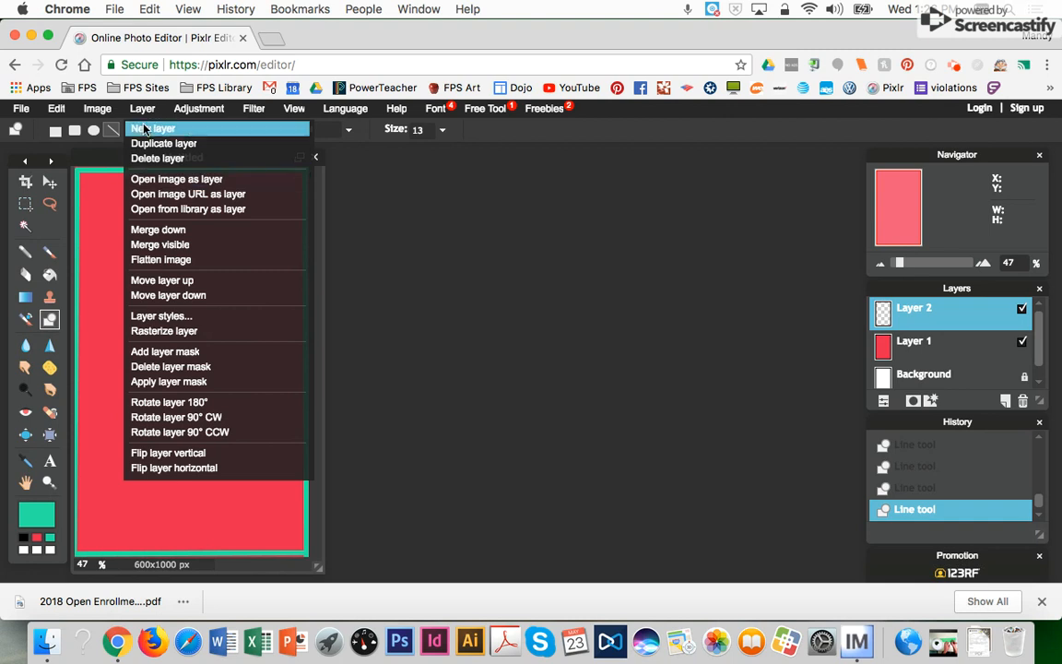
click(158, 180)
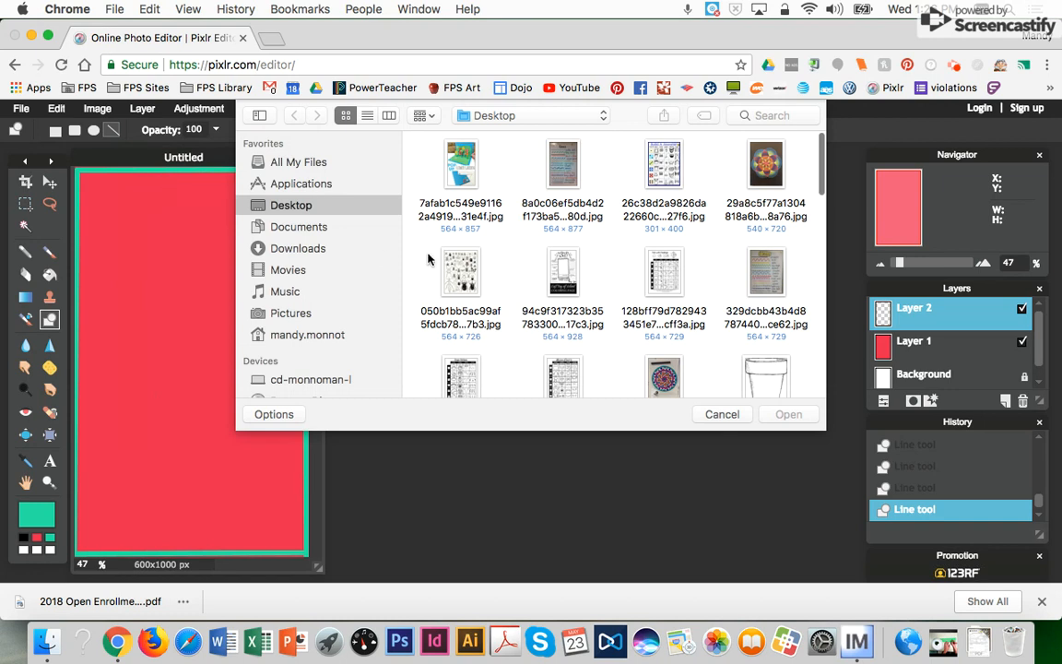
scroll(553, 295, down, 10)
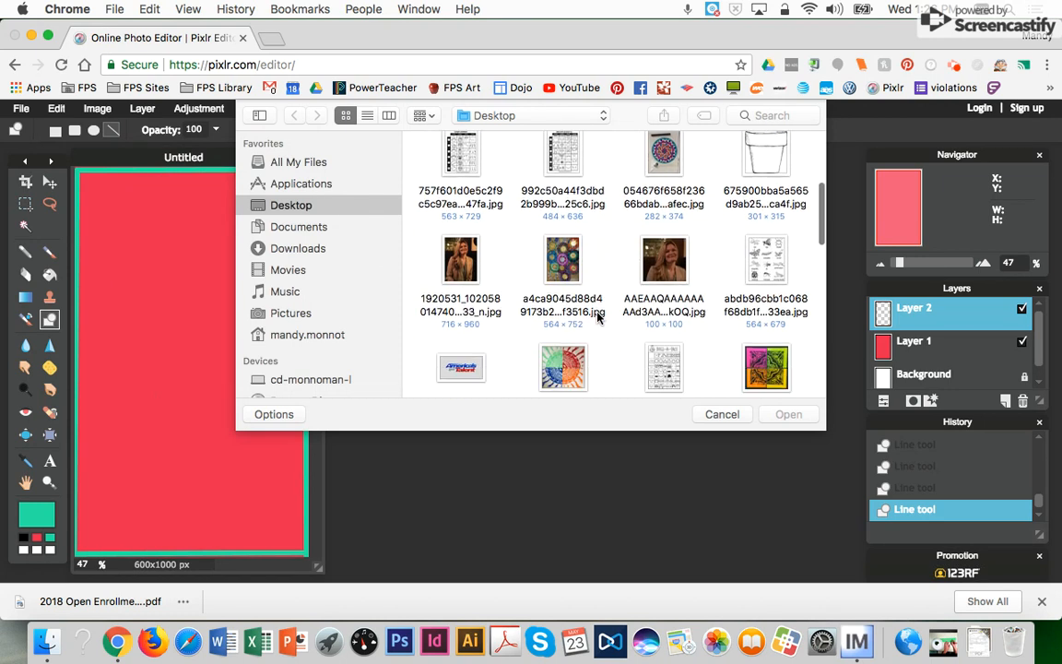
scroll(598, 318, down, 10)
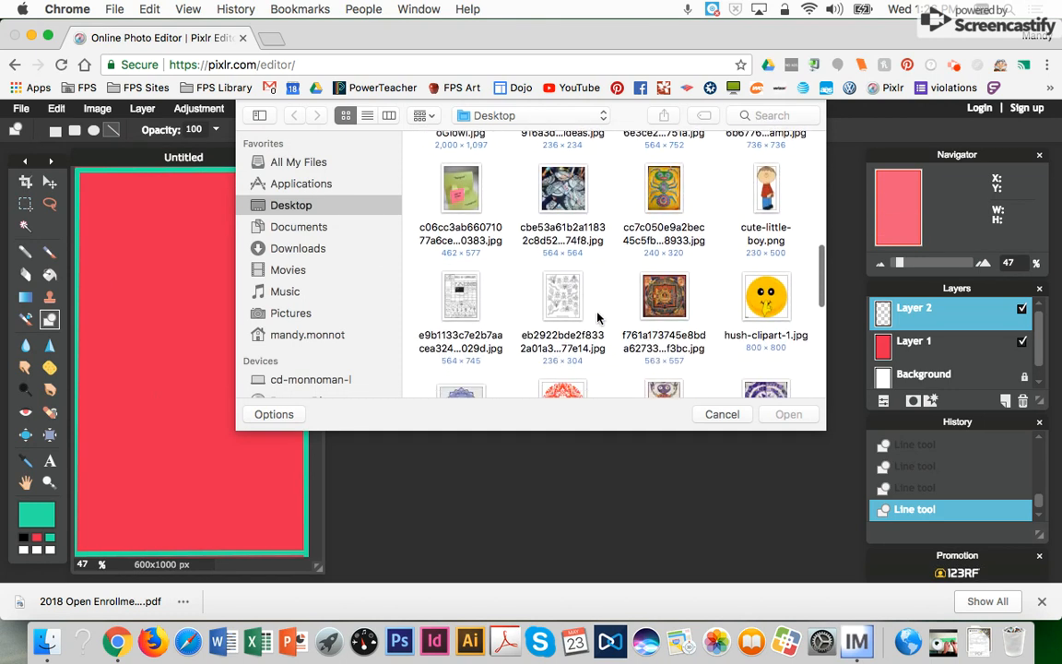
scroll(598, 318, down, 1)
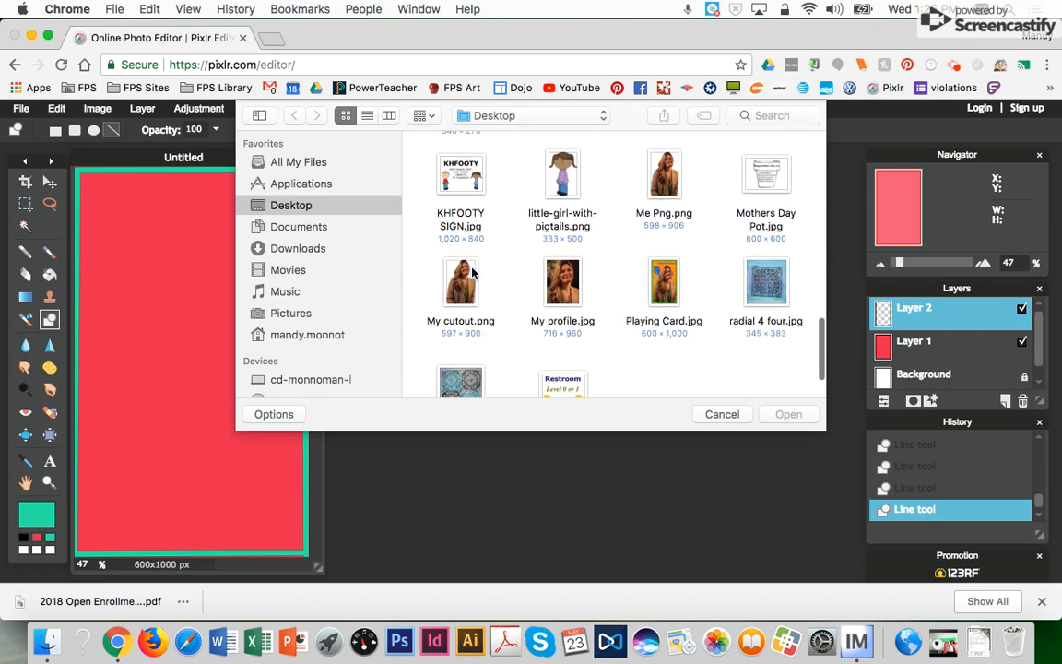
click(461, 286)
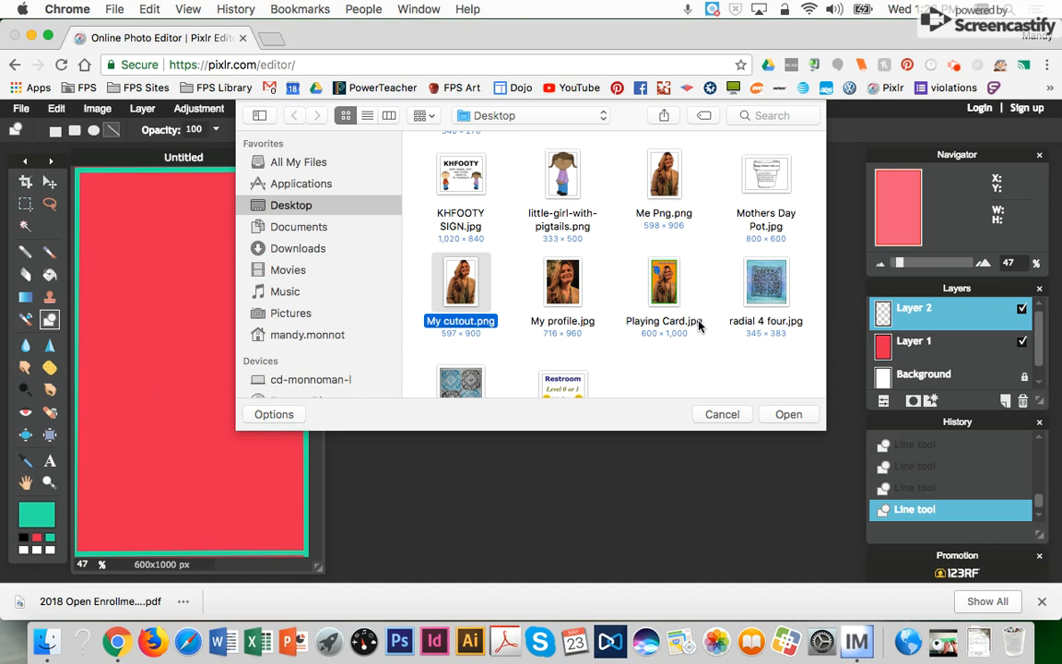
click(788, 415)
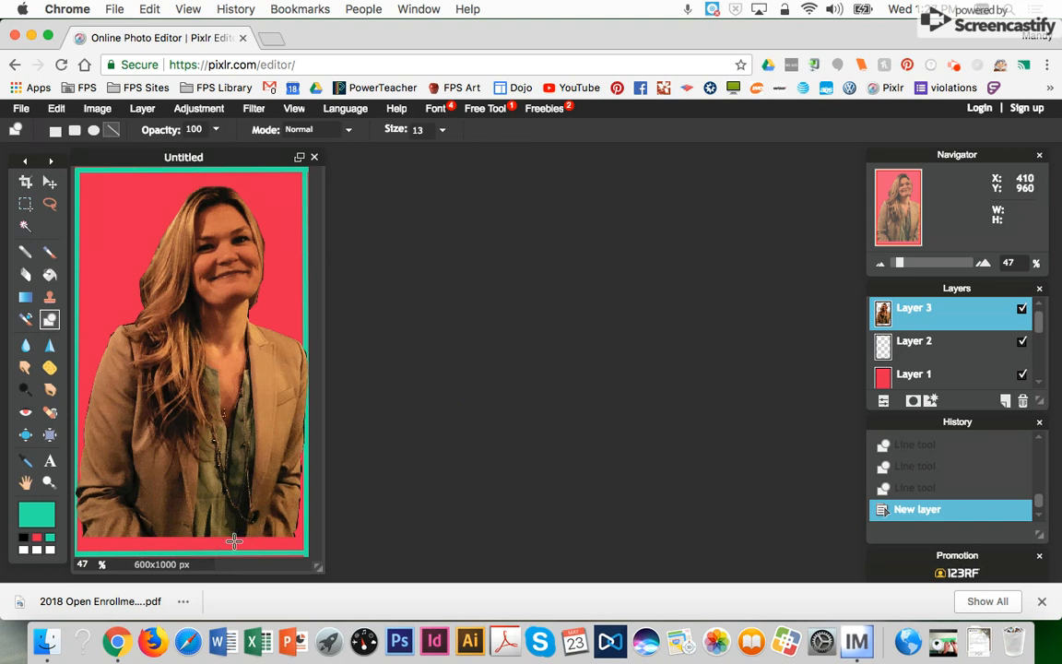
- Drag the cutout portrait slightly lower on the card with the Move tool
click(50, 182)
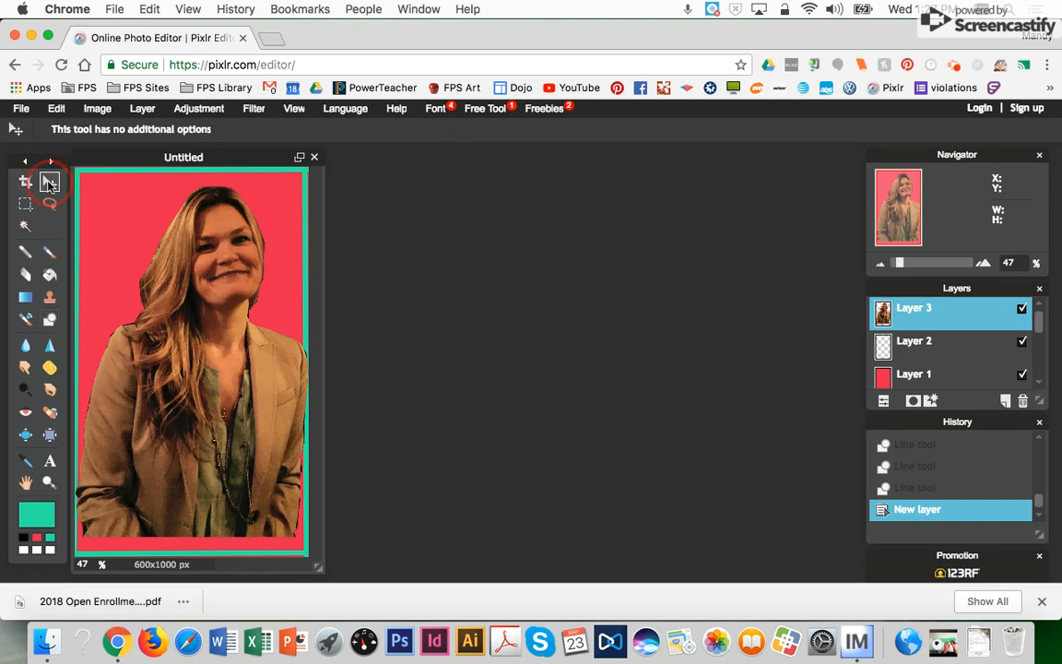
mouse_move(199, 282)
mouse_down()
mouse_move(184, 295)
mouse_move(212, 299)
mouse_move(198, 296)
mouse_up()
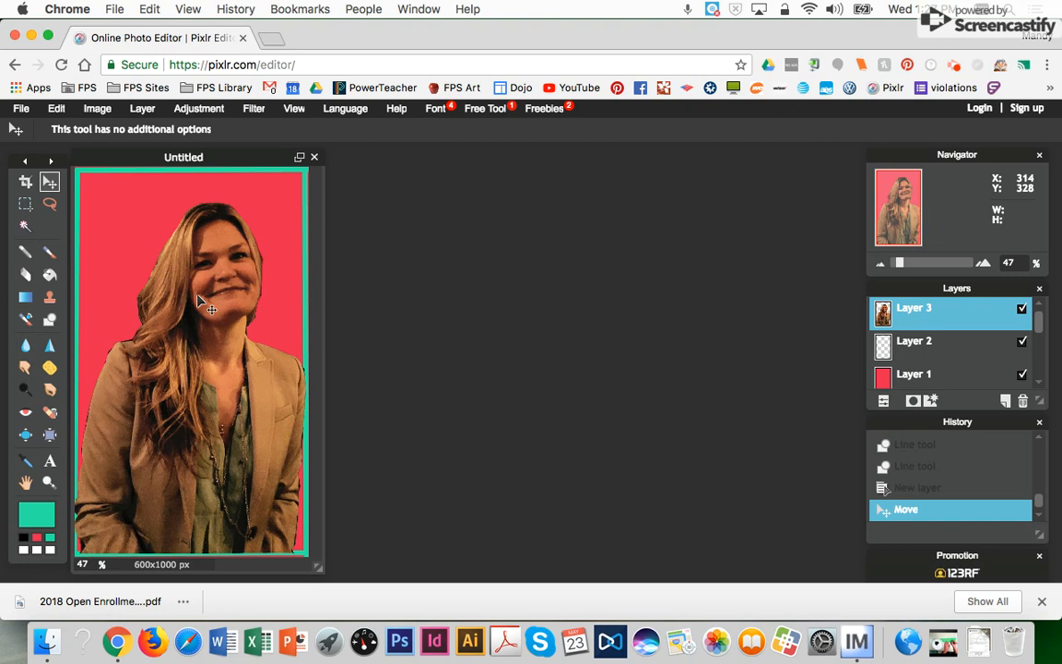
click(141, 109)
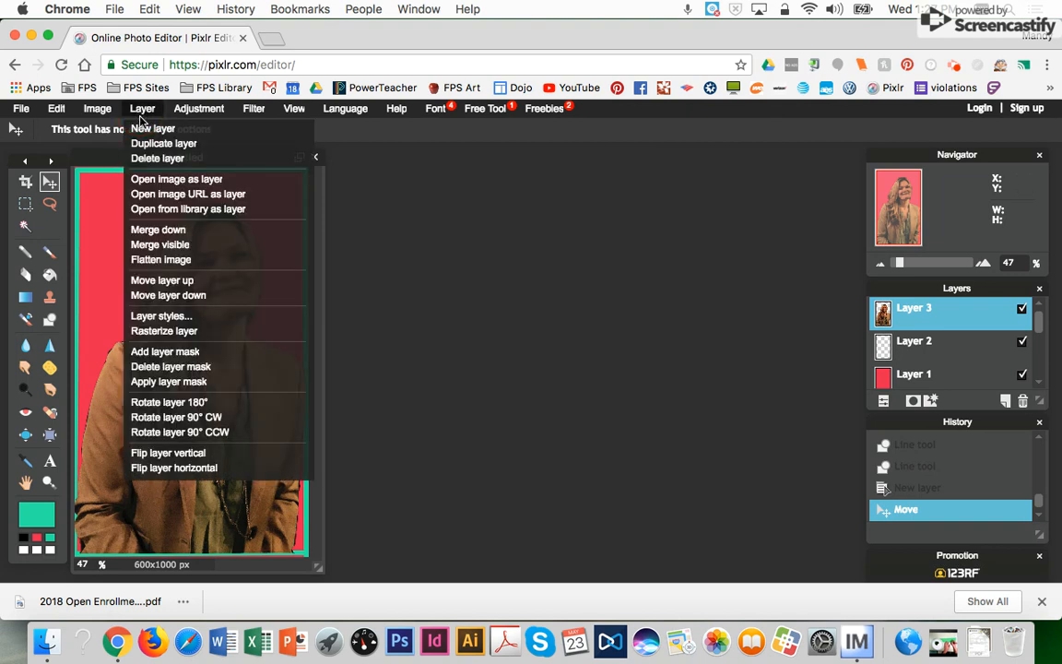
- On a new layer, type the person's name near the top-left in bold at size 55
click(152, 128)
click(50, 460)
click(107, 208)
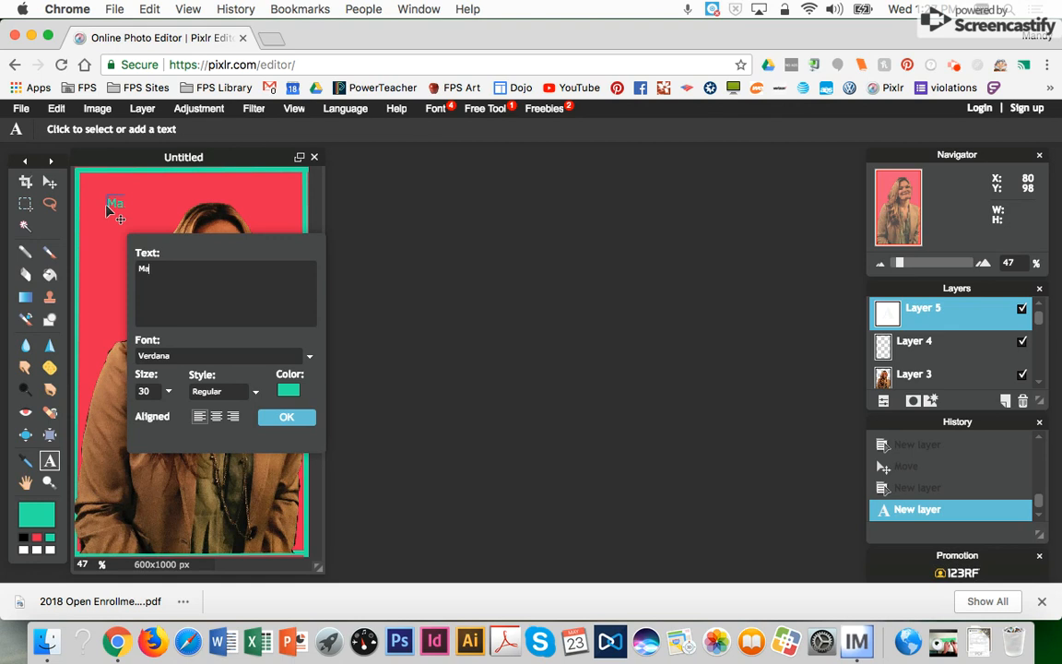
click(168, 391)
drag(92, 417, 93, 416)
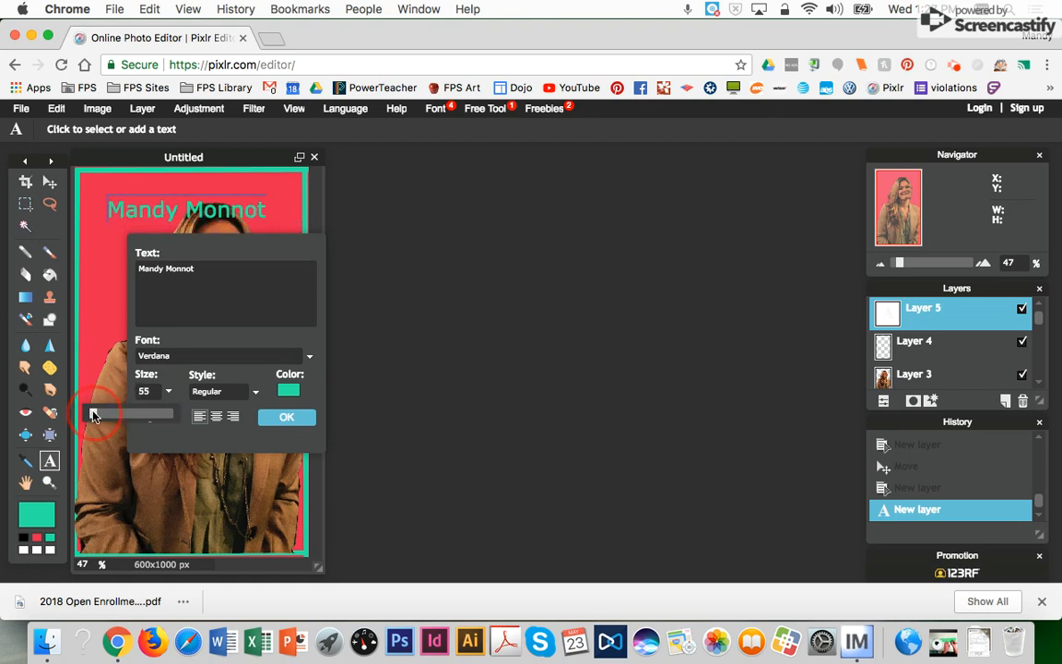
click(242, 392)
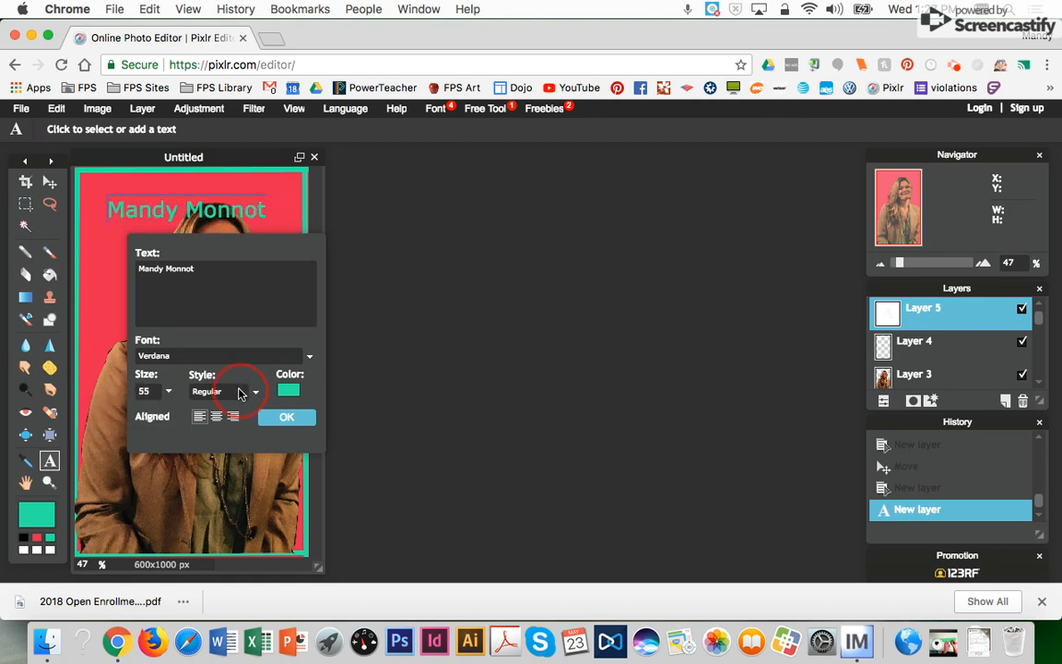
click(206, 424)
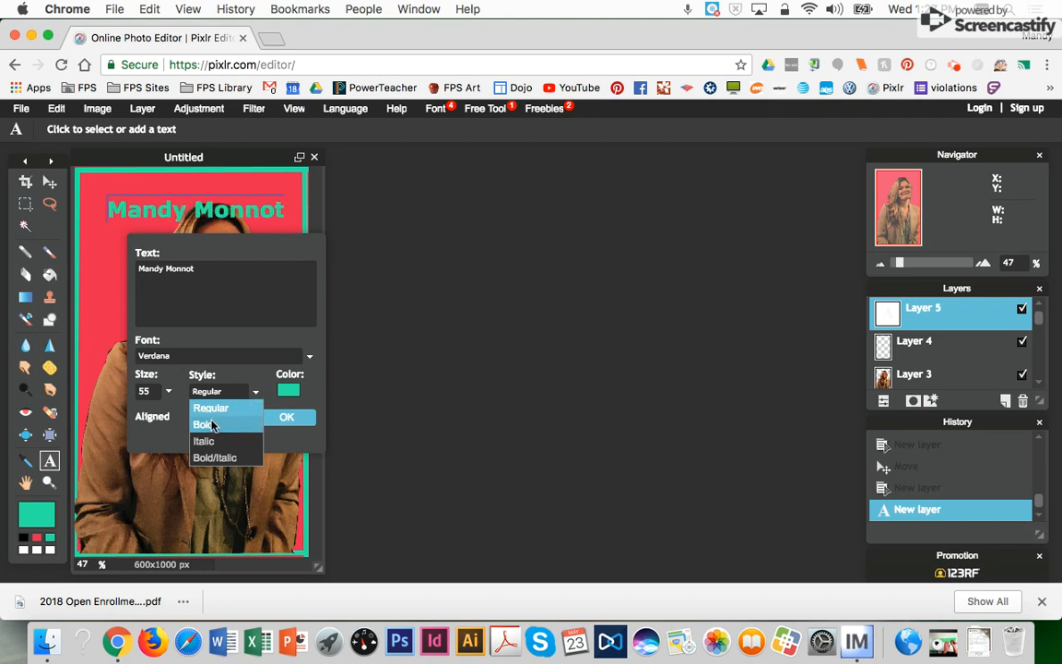
- Set the name's font to Arial Rounded MT Bold and commit the text
click(195, 358)
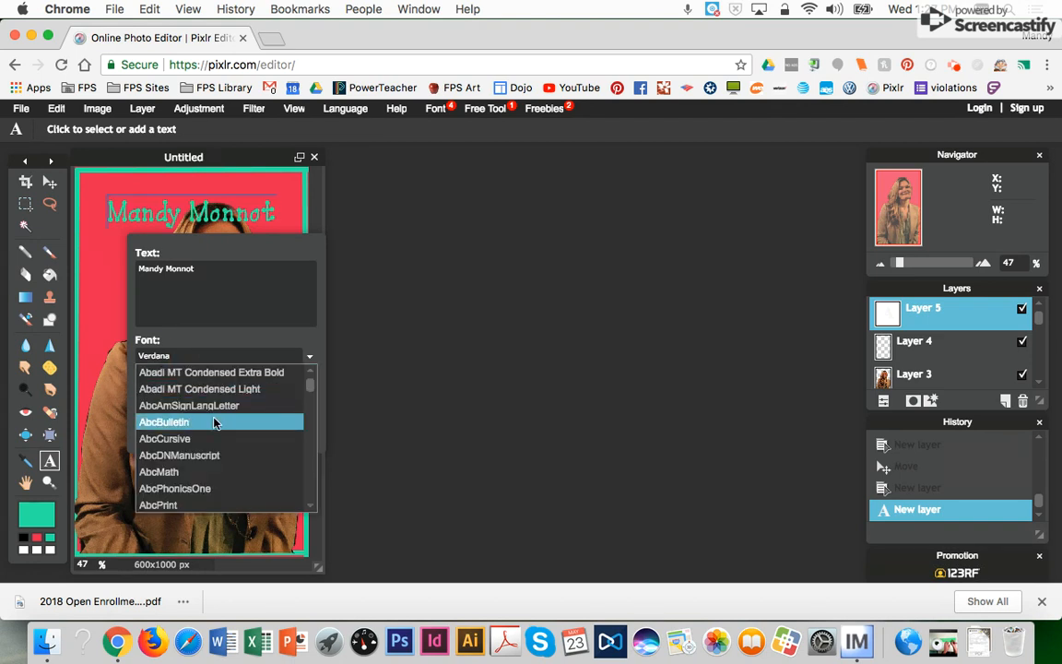
drag(311, 387, 311, 395)
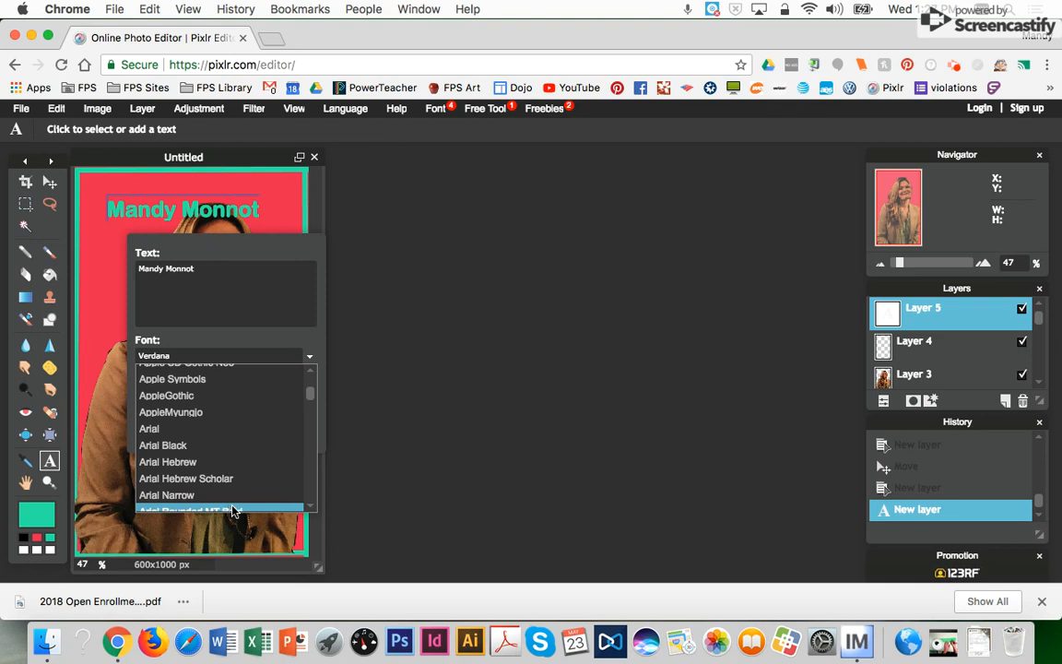
click(230, 512)
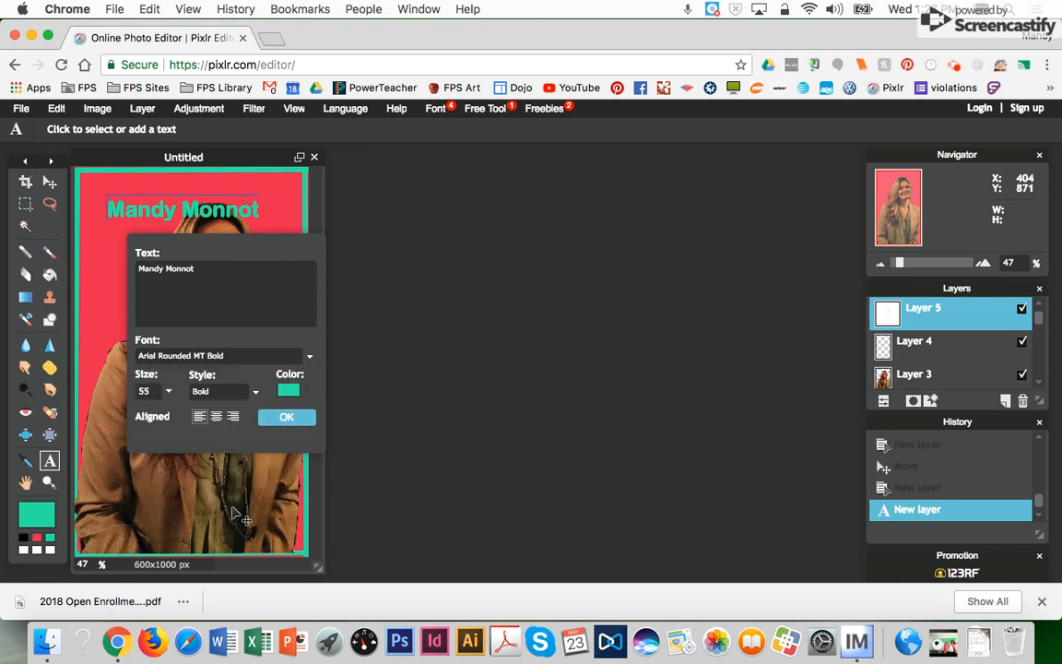
click(288, 417)
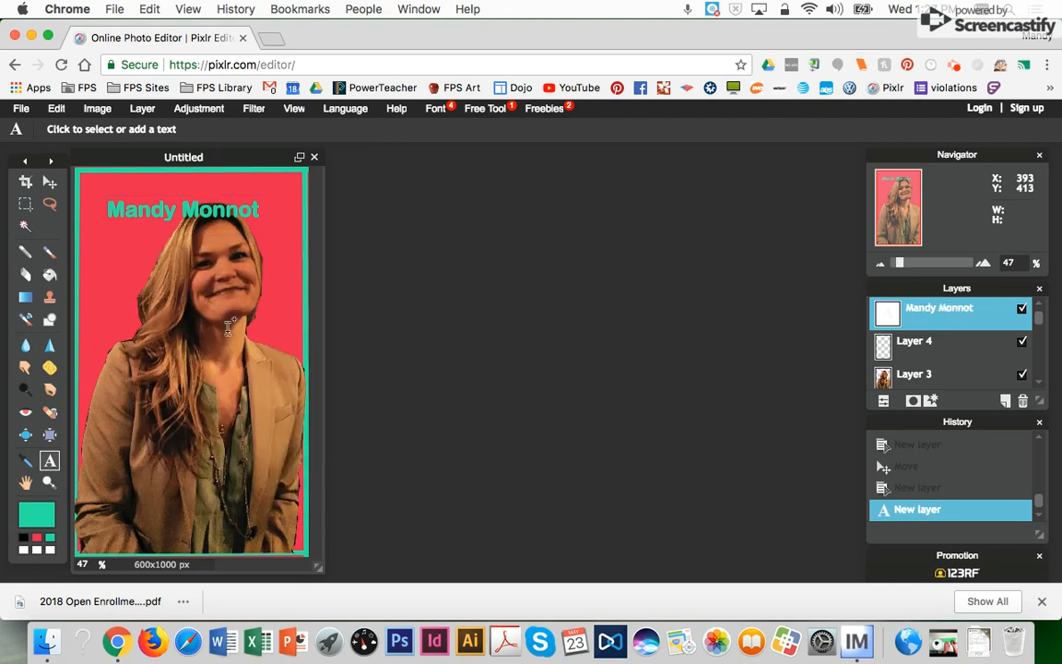
- Move the name up toward the card's top-left corner
click(49, 181)
drag(153, 214, 133, 194)
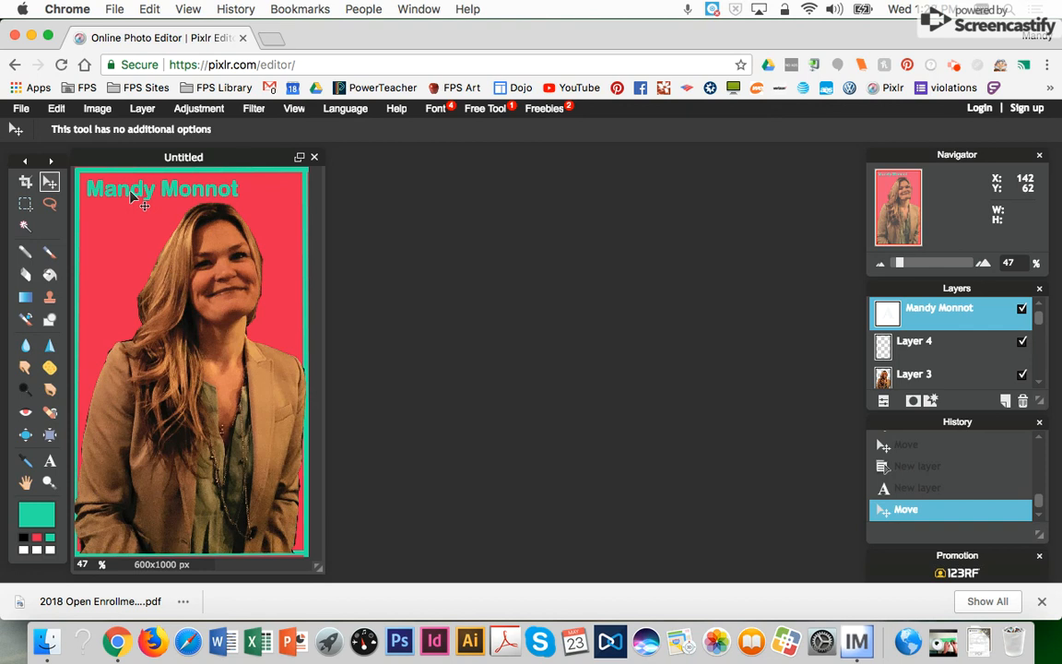
click(142, 108)
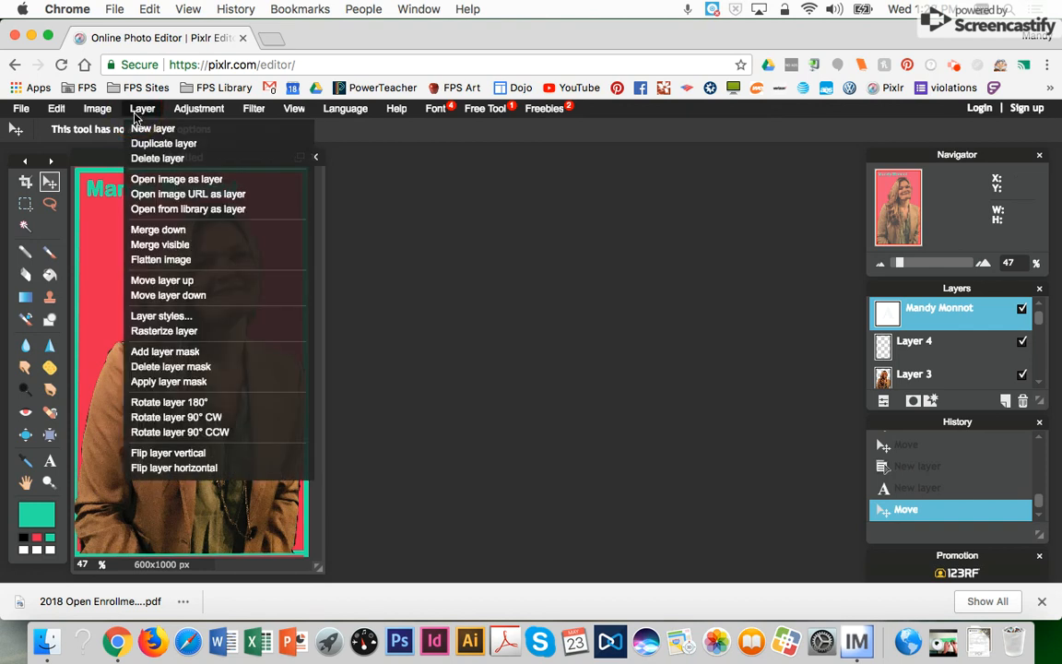
- On a new empty layer, draw a black ellipse circle just below the name
click(138, 129)
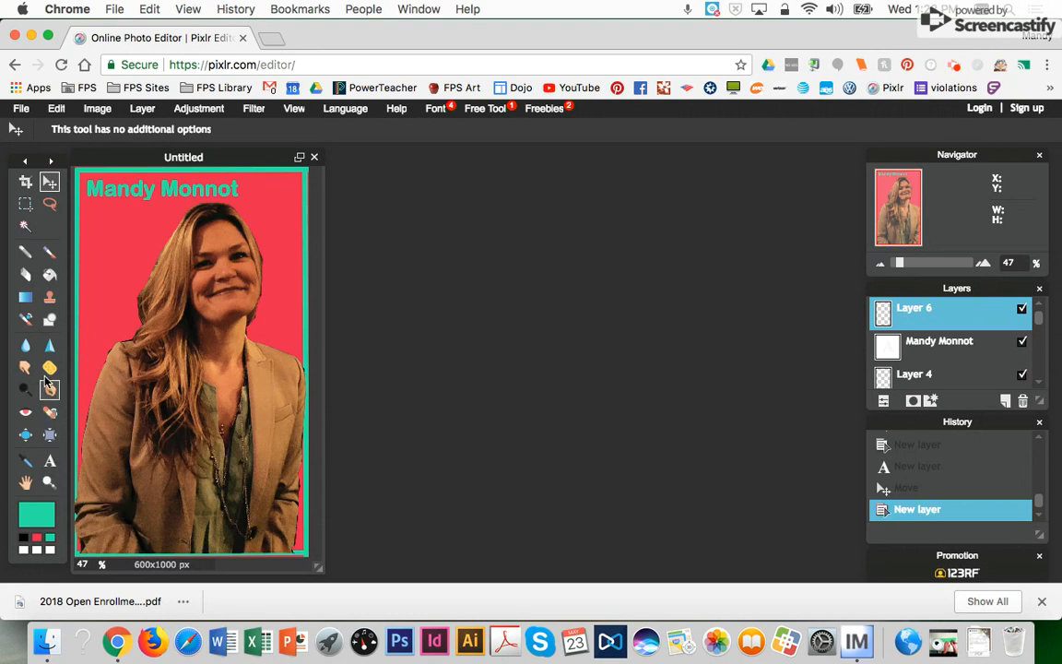
click(49, 320)
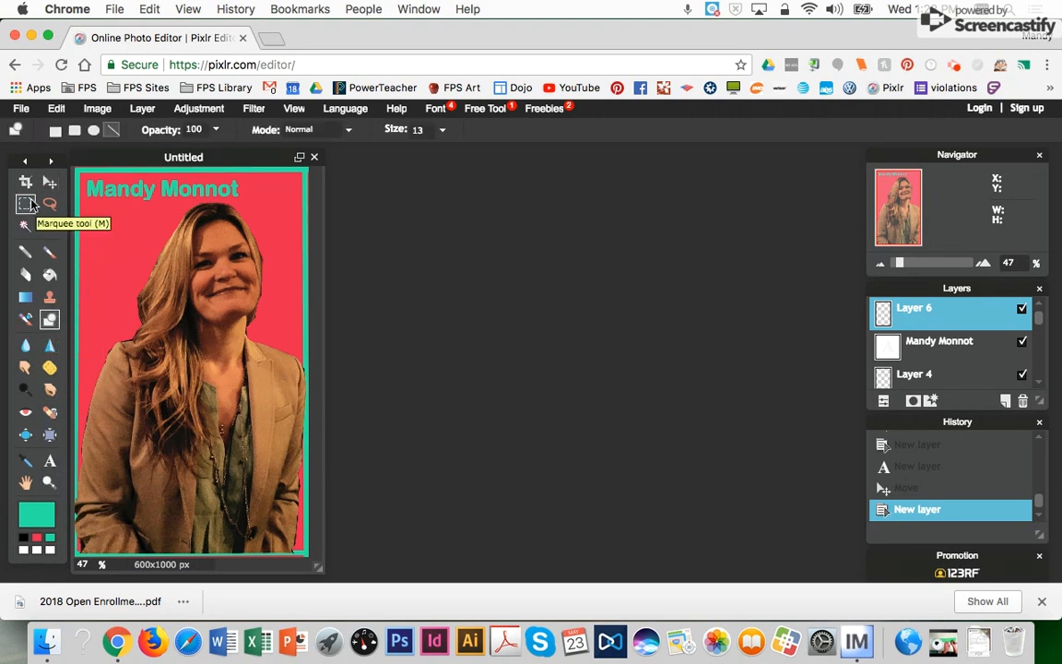
click(93, 129)
drag(97, 217, 157, 282)
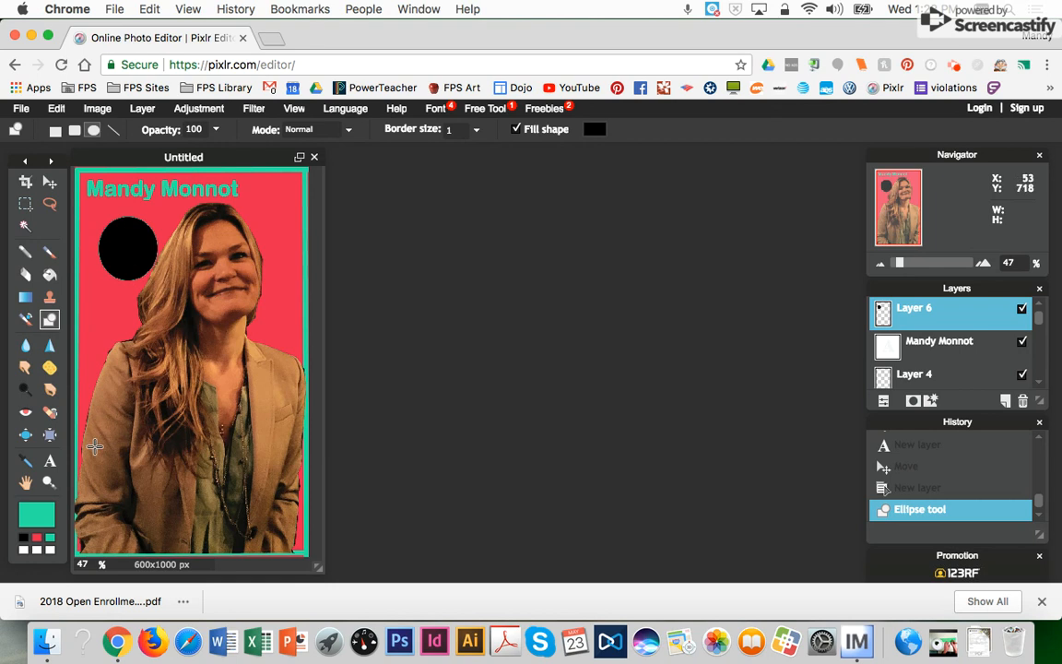
- Fill the black circle with a cyan-teal colour using the Paint Bucket
click(50, 274)
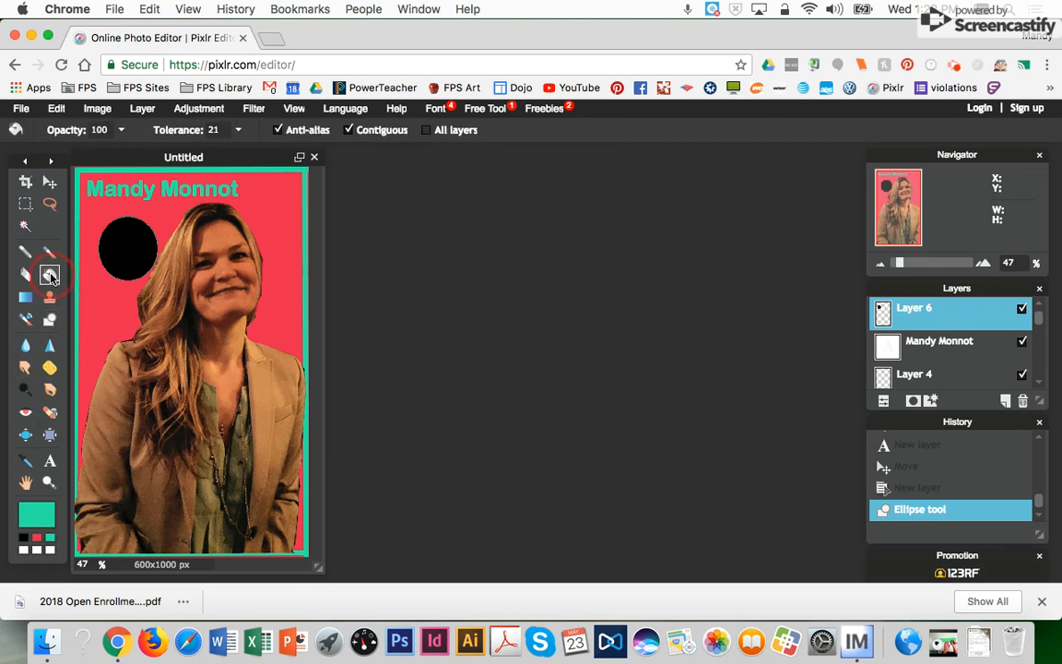
click(37, 514)
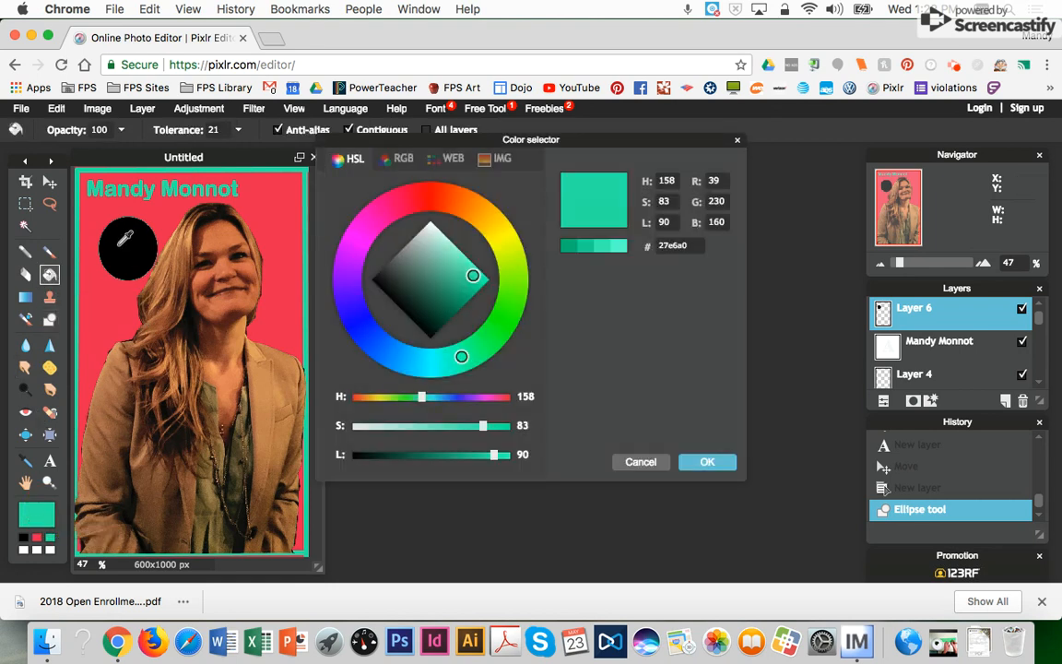
click(436, 363)
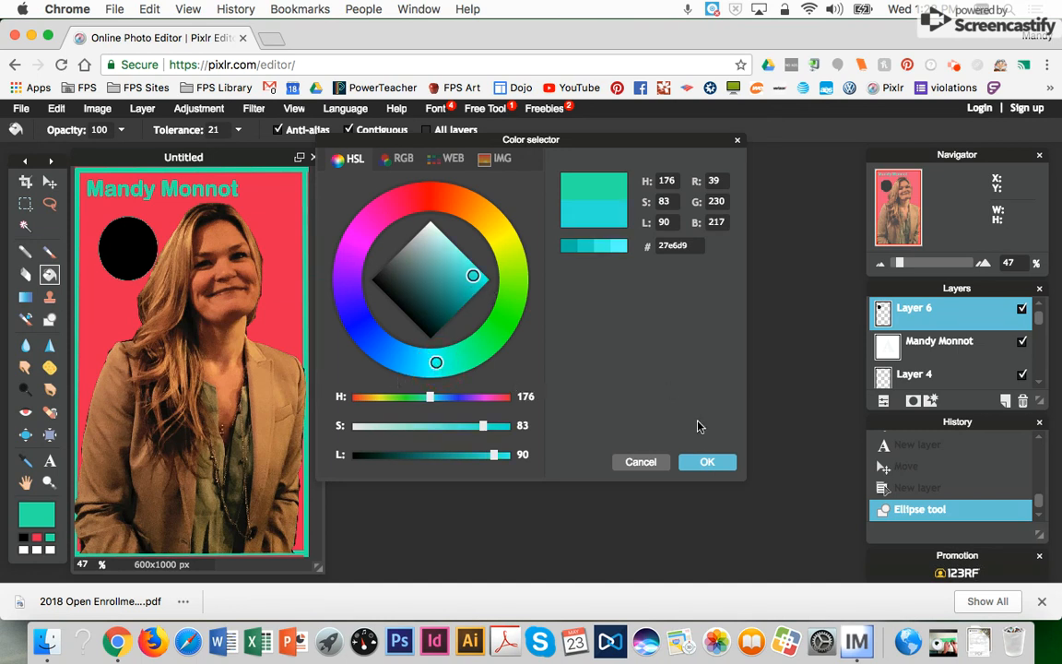
click(707, 462)
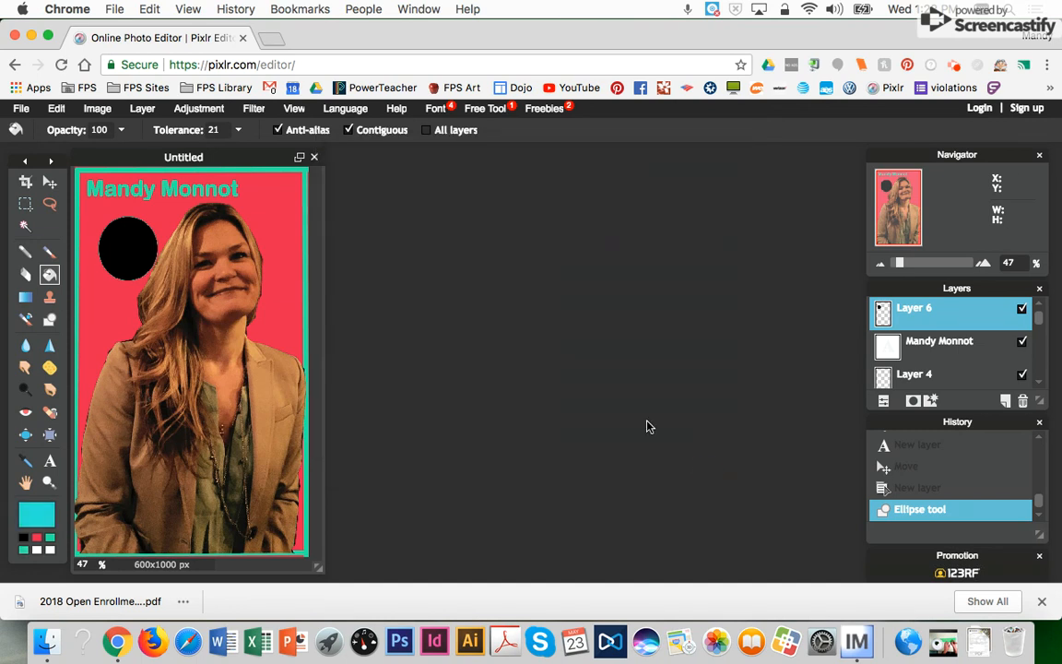
click(121, 242)
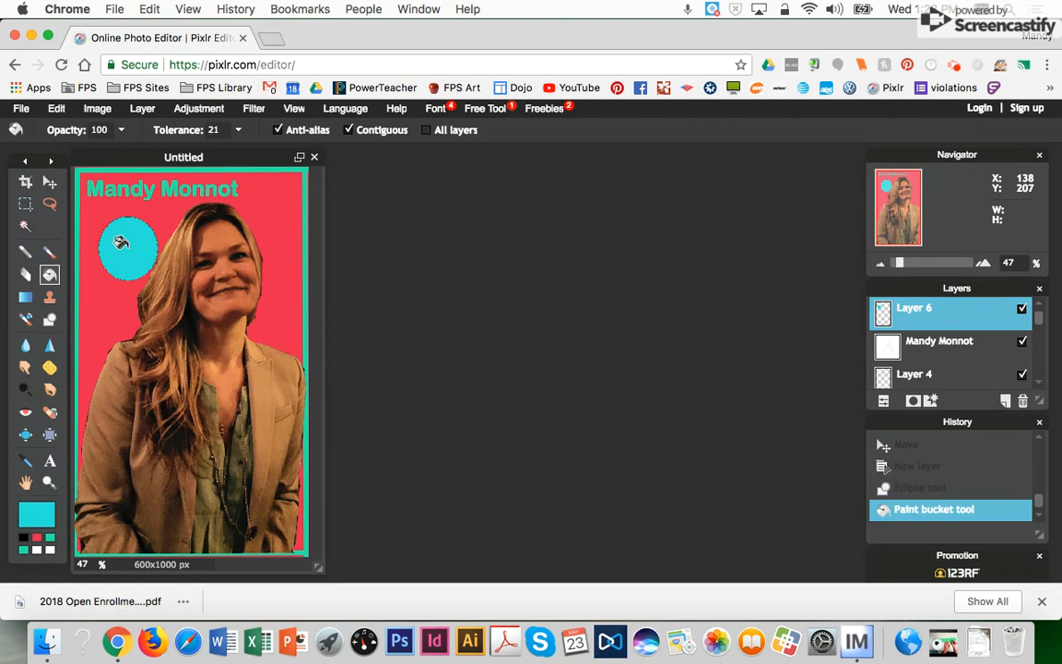
- Nudge the teal circle up and left, then add a new empty layer
click(50, 182)
drag(130, 244, 116, 236)
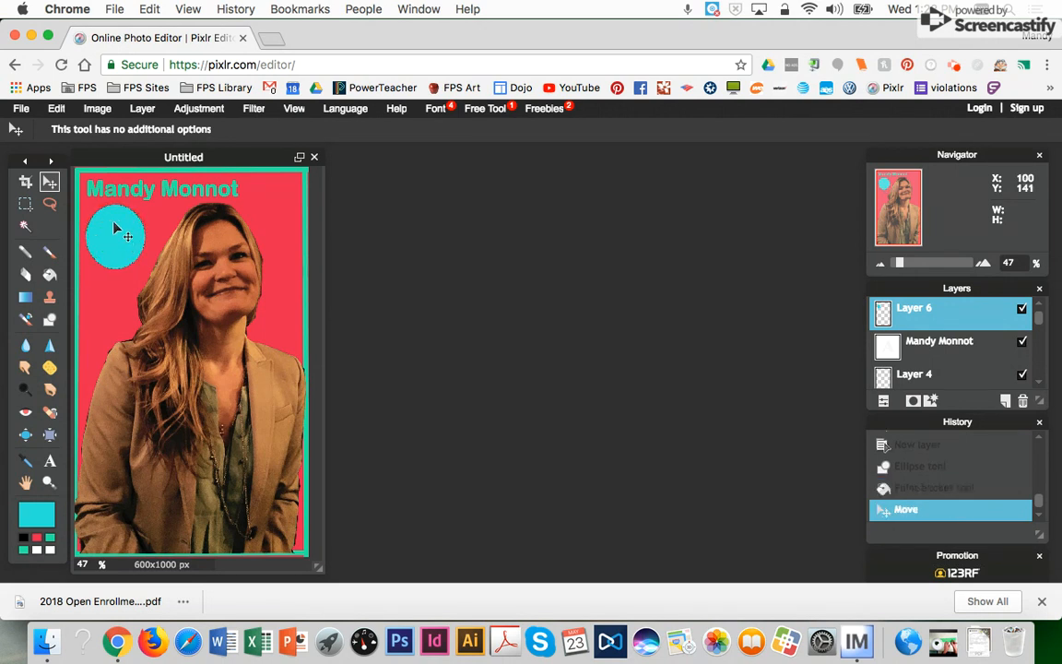
click(142, 108)
click(148, 130)
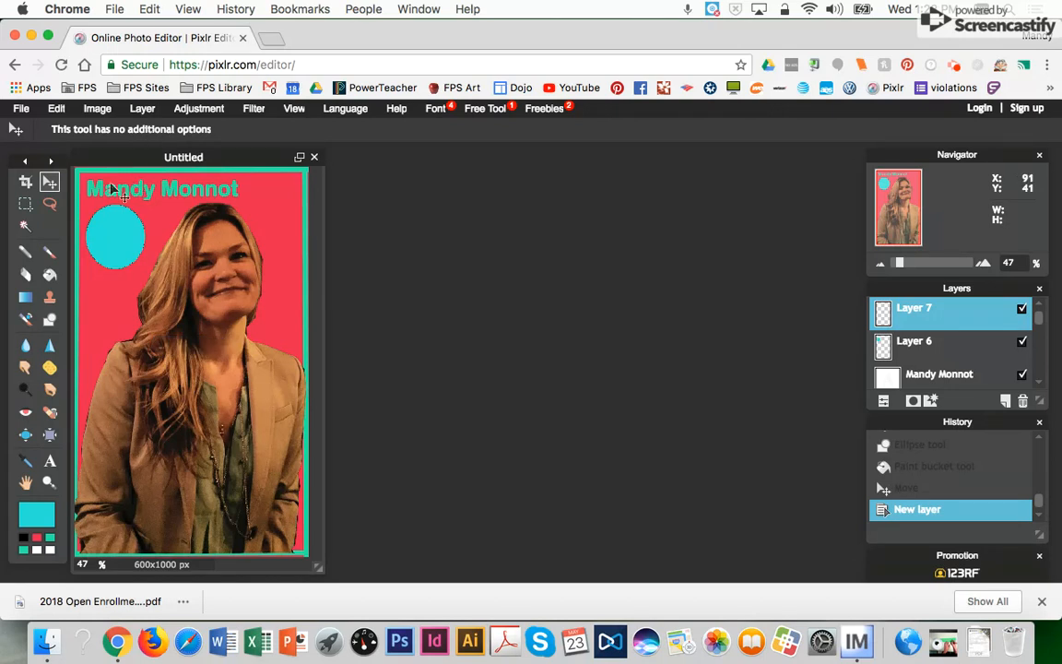
- Type 'Grade 5' over the circle and give it a near-black text colour
click(51, 459)
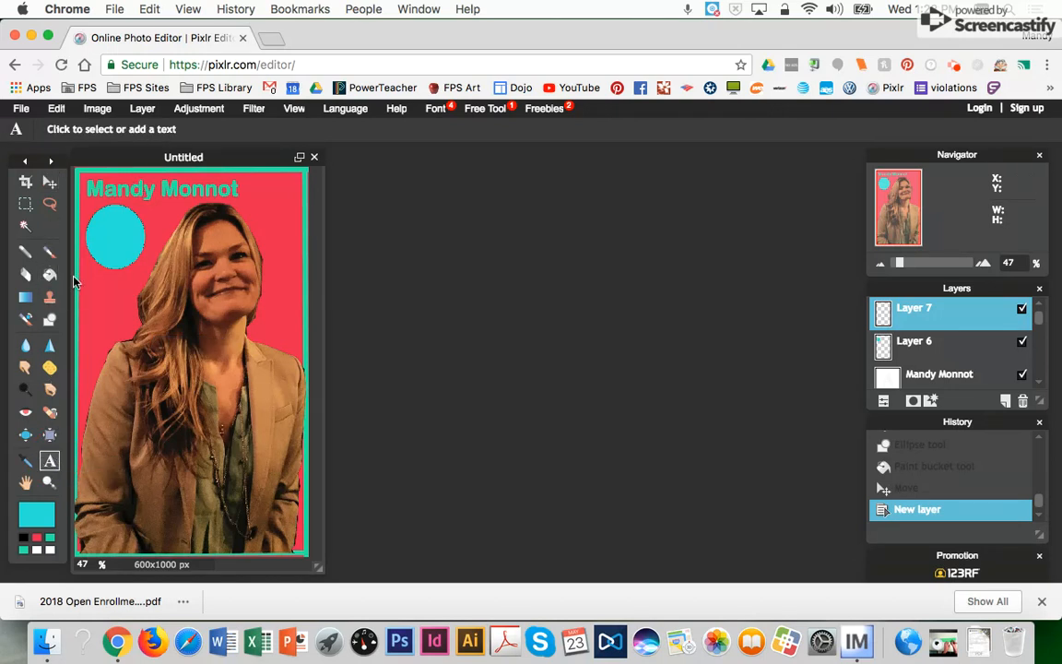
click(107, 236)
text(Grade 5)
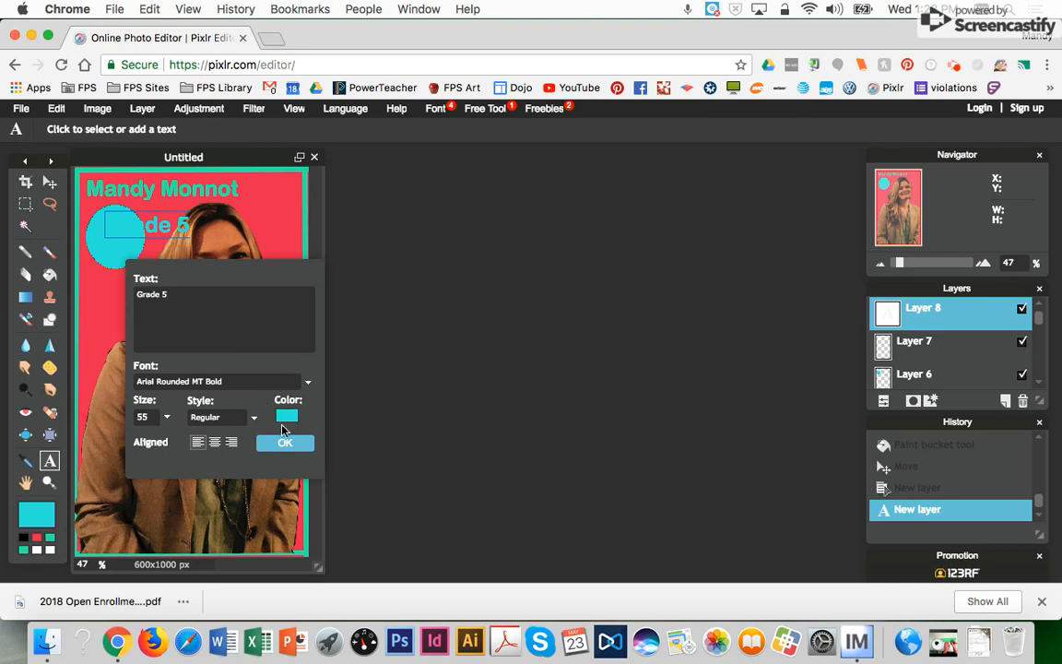
click(287, 415)
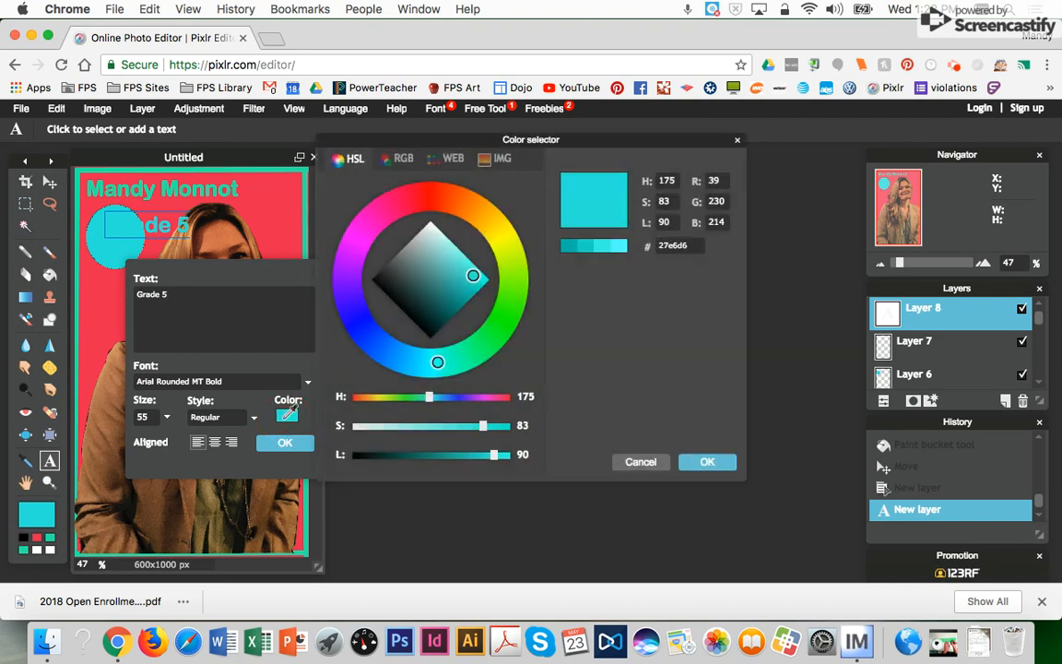
click(394, 295)
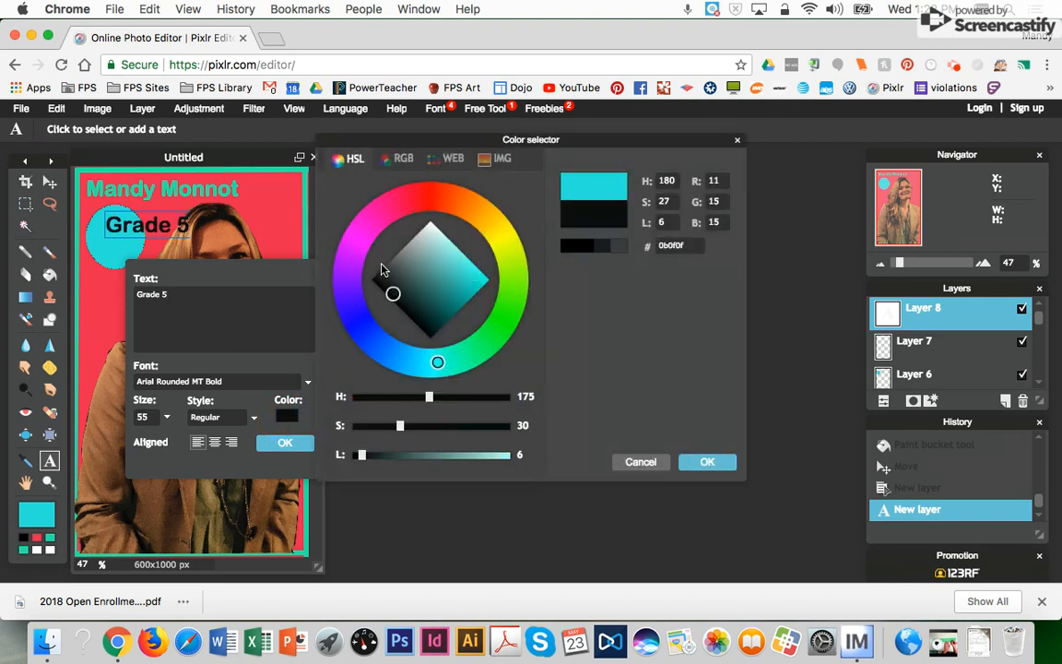
click(169, 308)
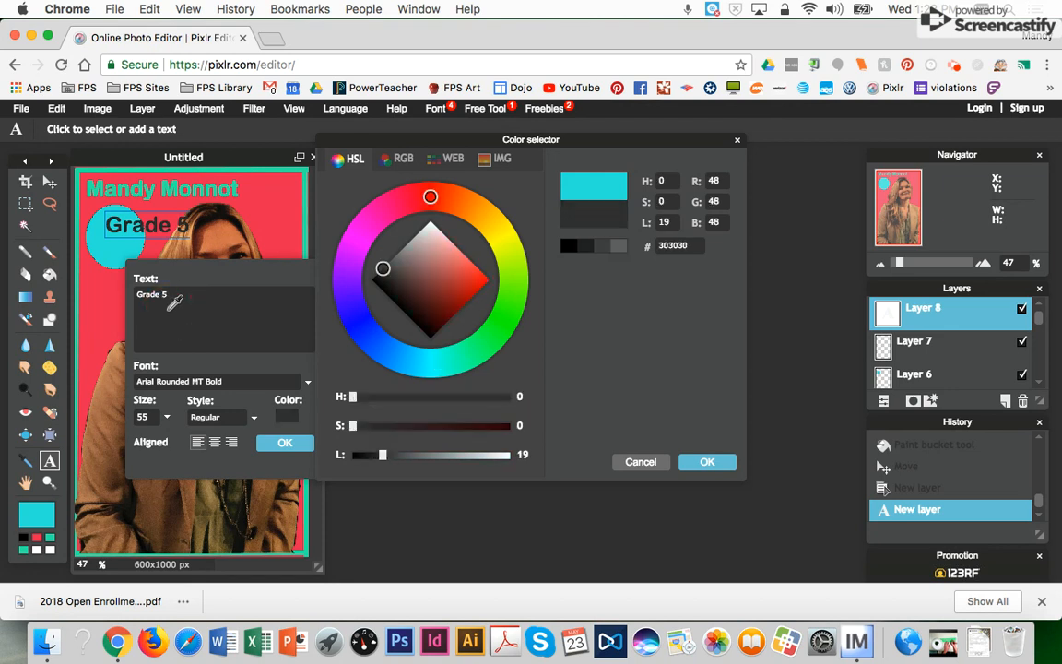
click(640, 462)
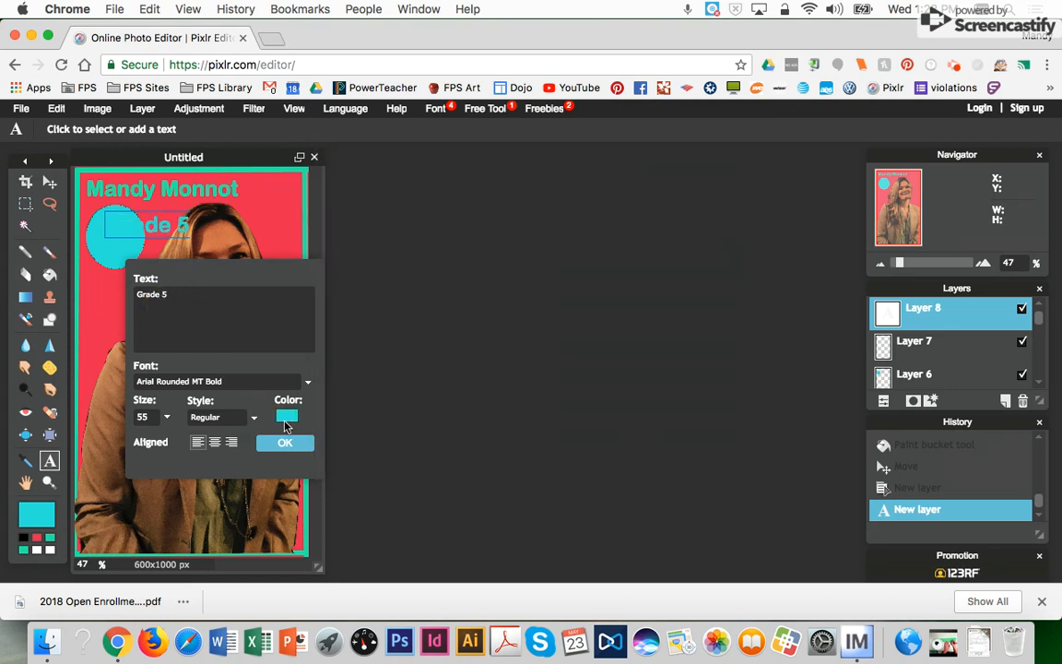
click(287, 416)
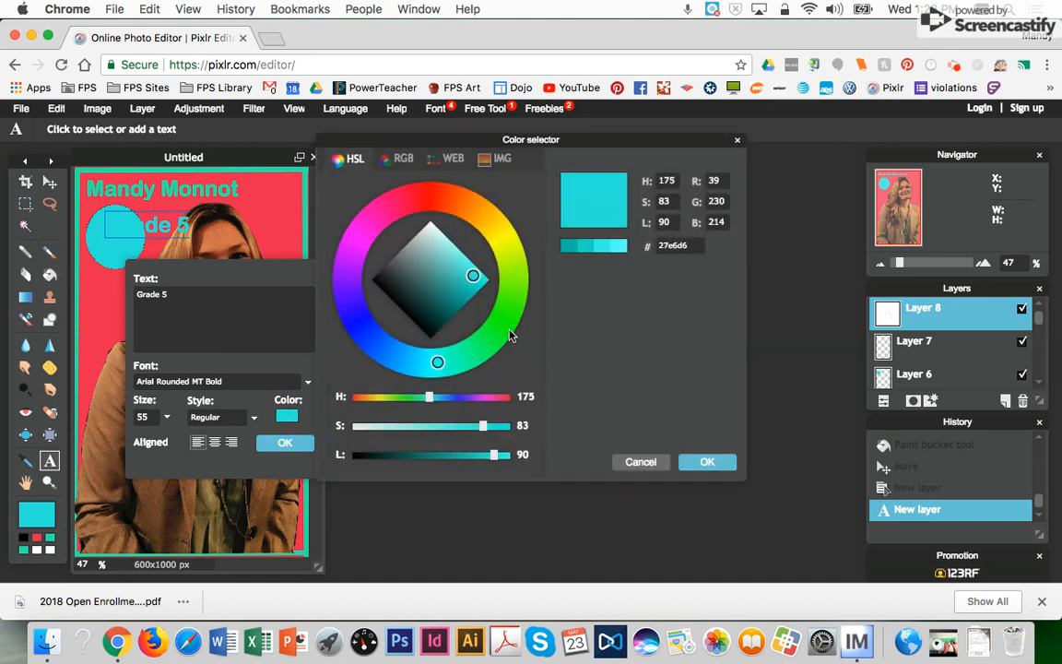
click(417, 320)
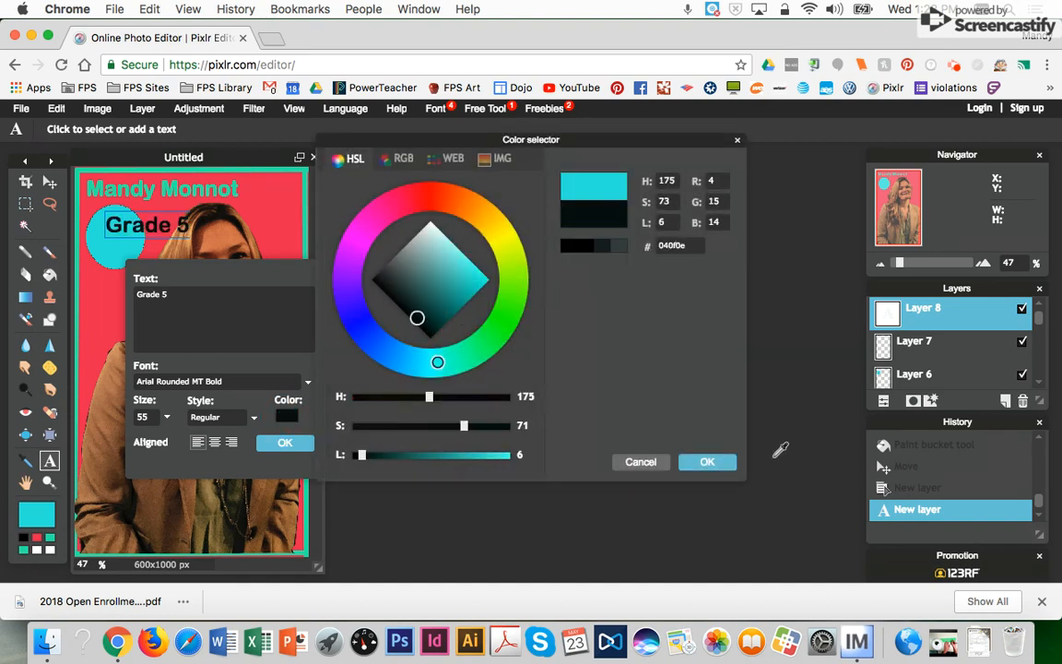
click(709, 461)
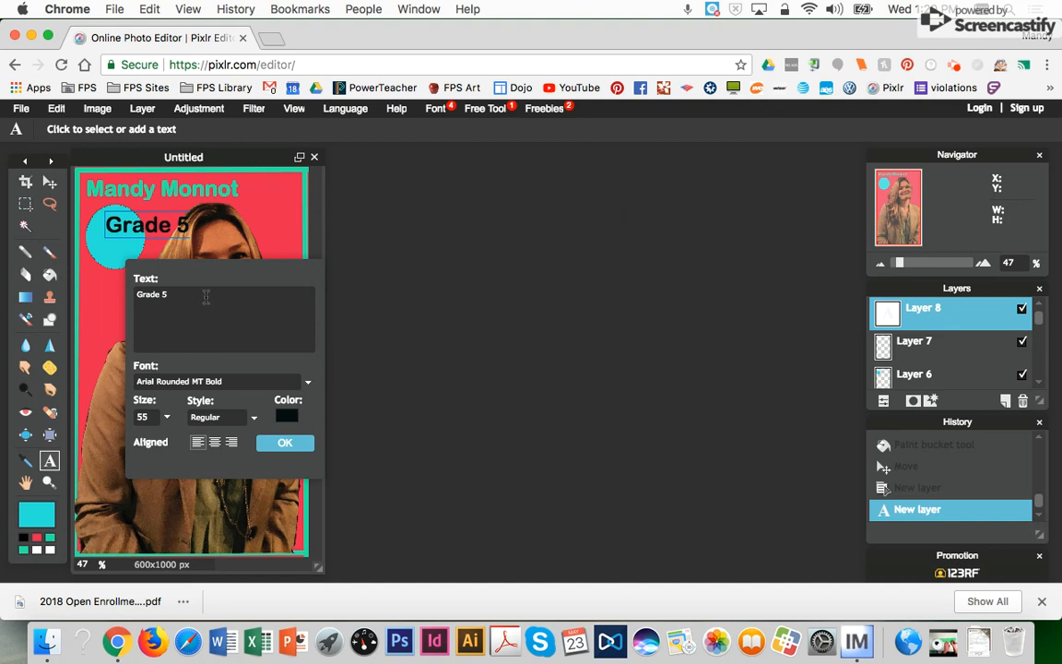
- Put the 5 centred on its own line under Grade, then move the text onto the circle
click(163, 294)
key(Return)
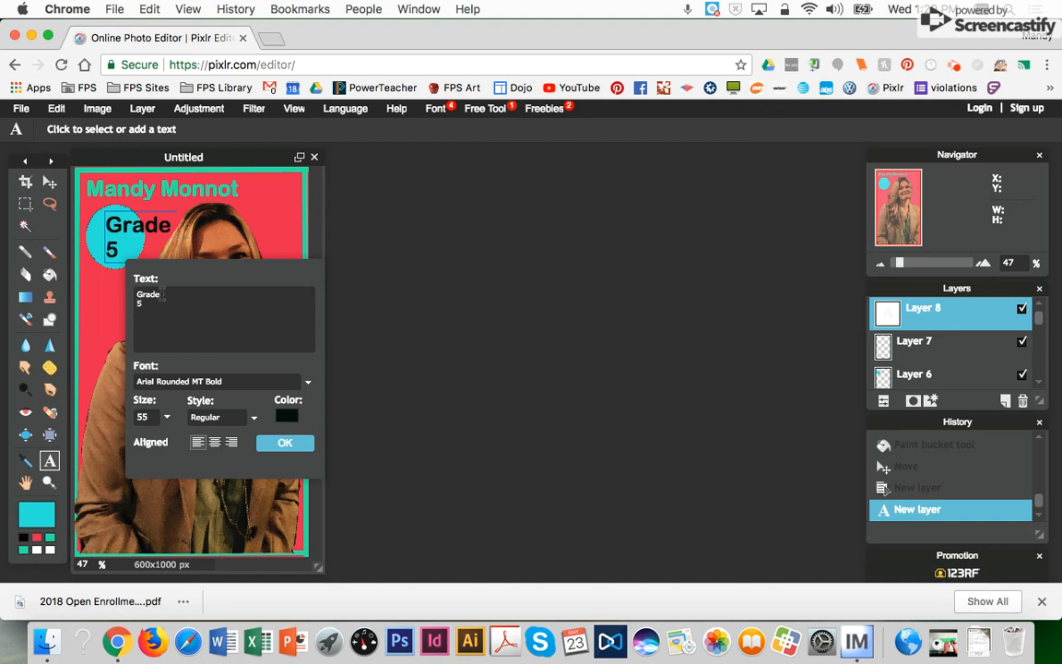
click(215, 445)
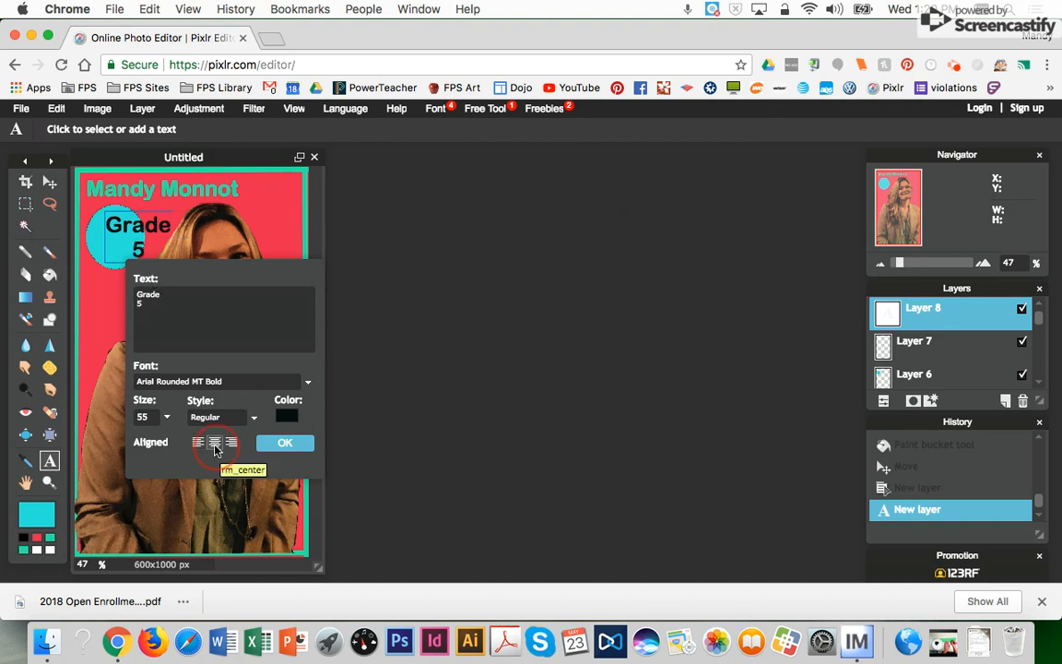
click(282, 444)
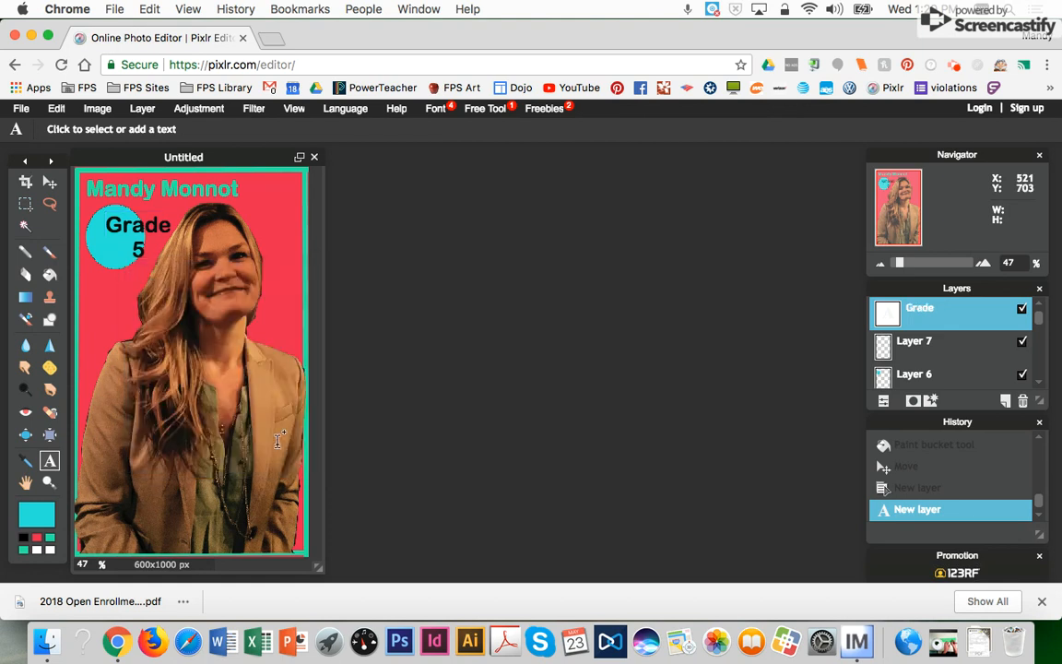
click(50, 183)
drag(133, 235, 113, 241)
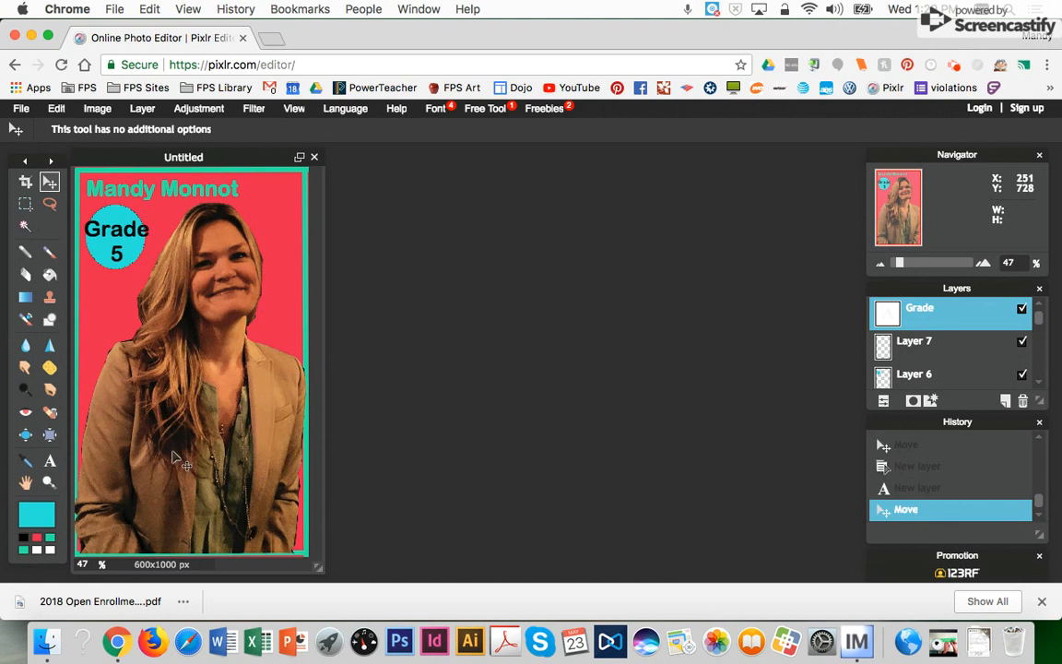
- Search Google Images for 'Paint pallette png' in a new tab
click(269, 39)
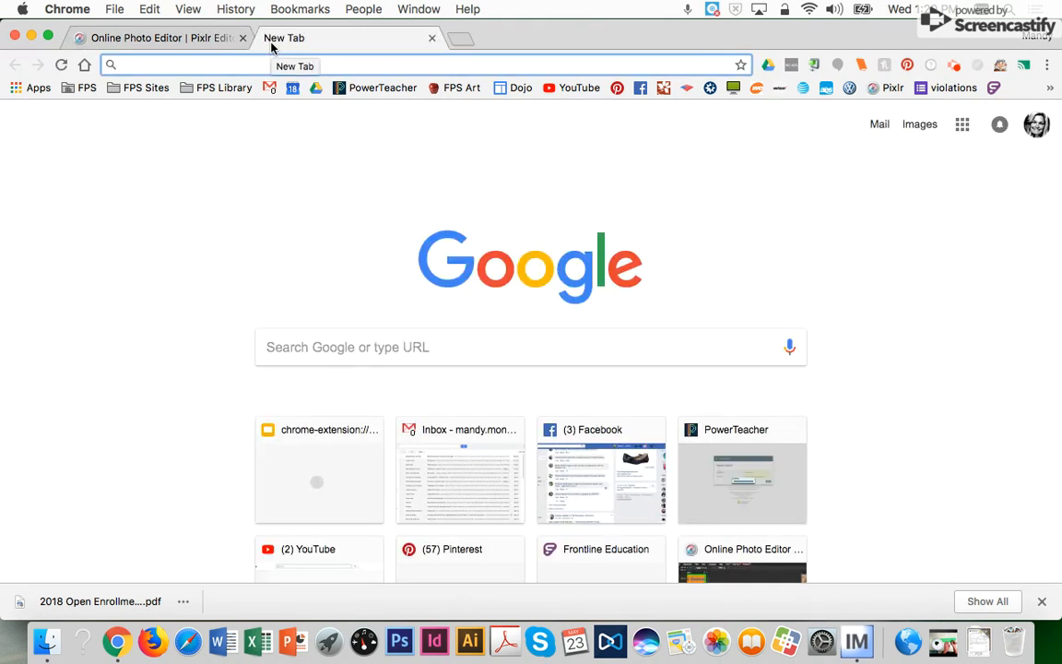
text(Paint )
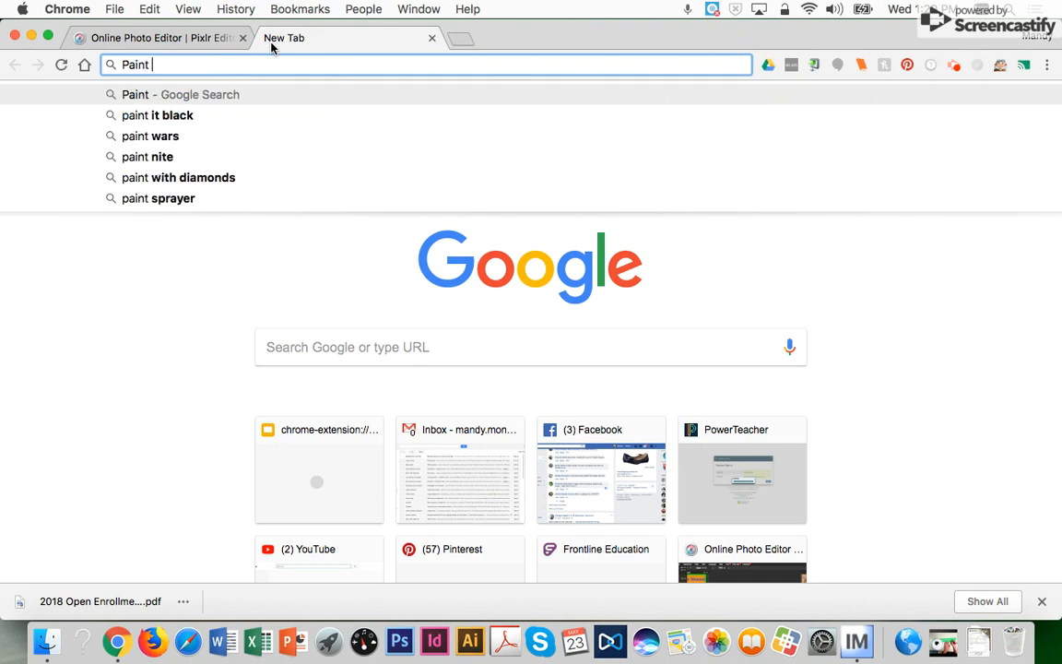
text(pallette)
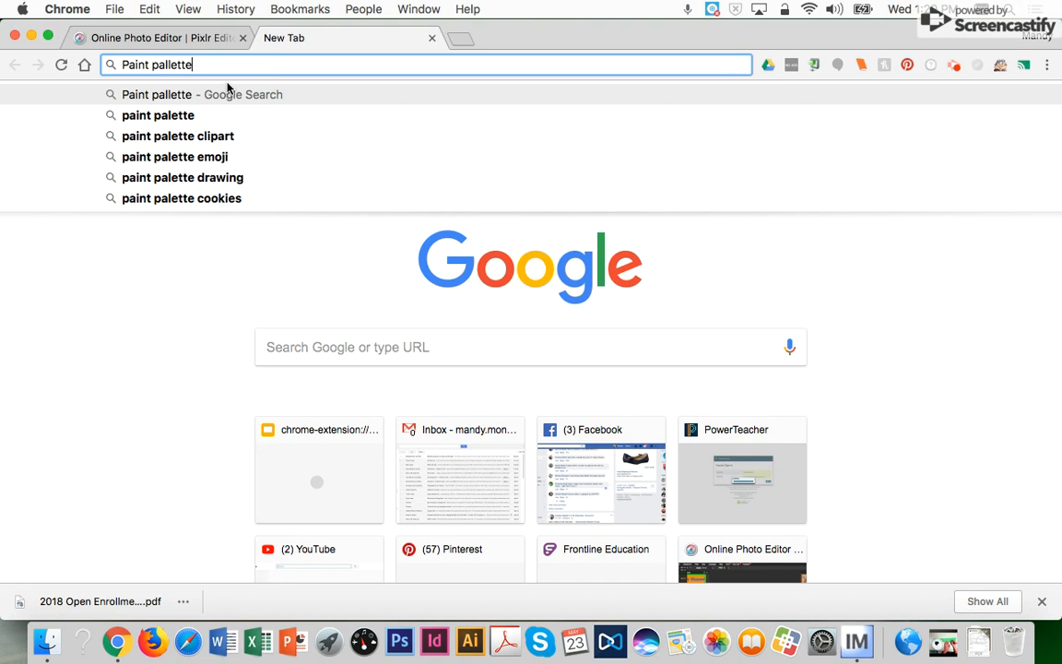
text( png)
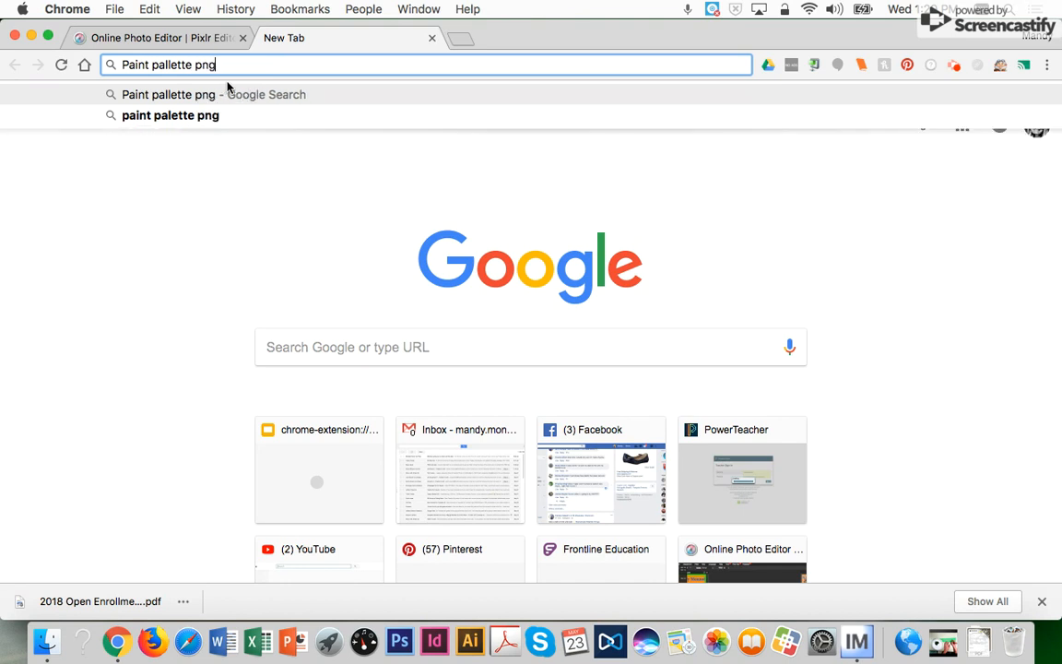
key(Return)
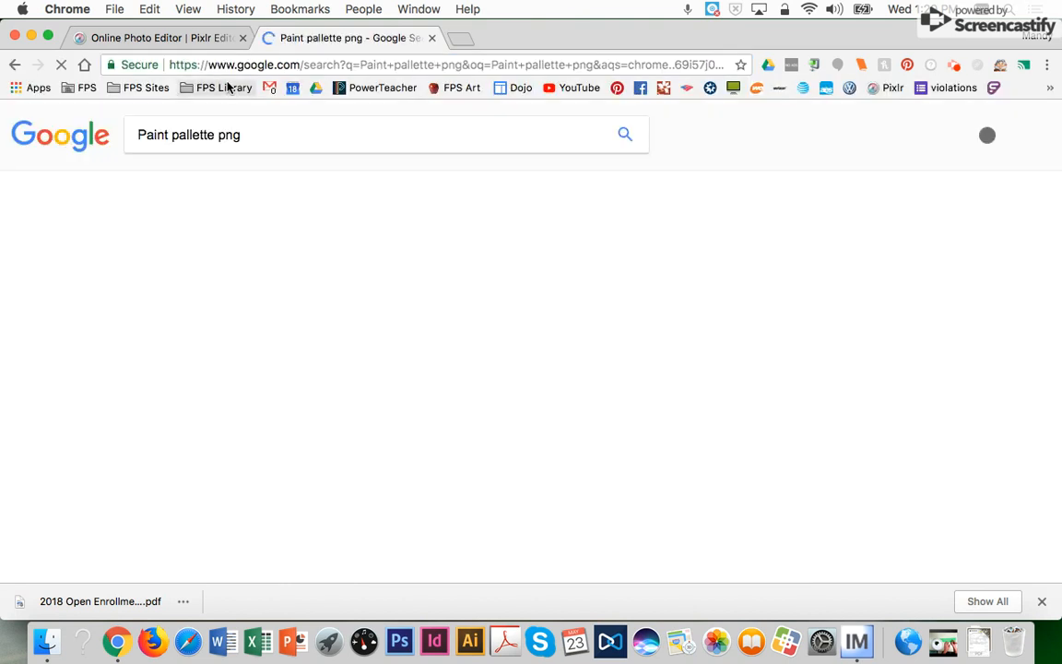
click(193, 183)
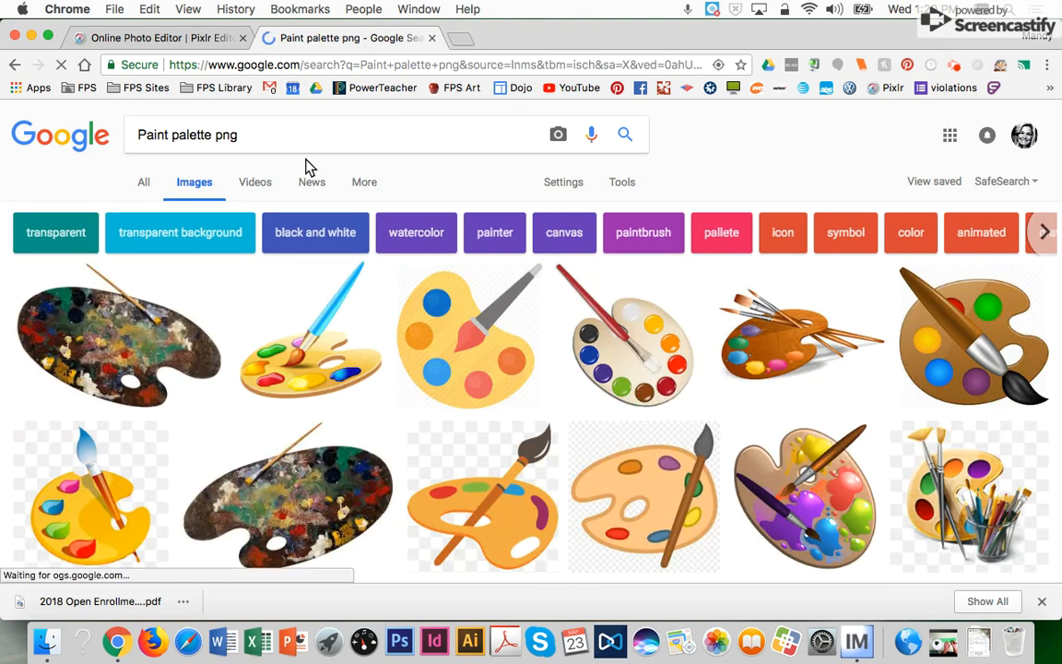
- Drag the orange palette preview image onto the desktop and return to Pixlr
click(480, 486)
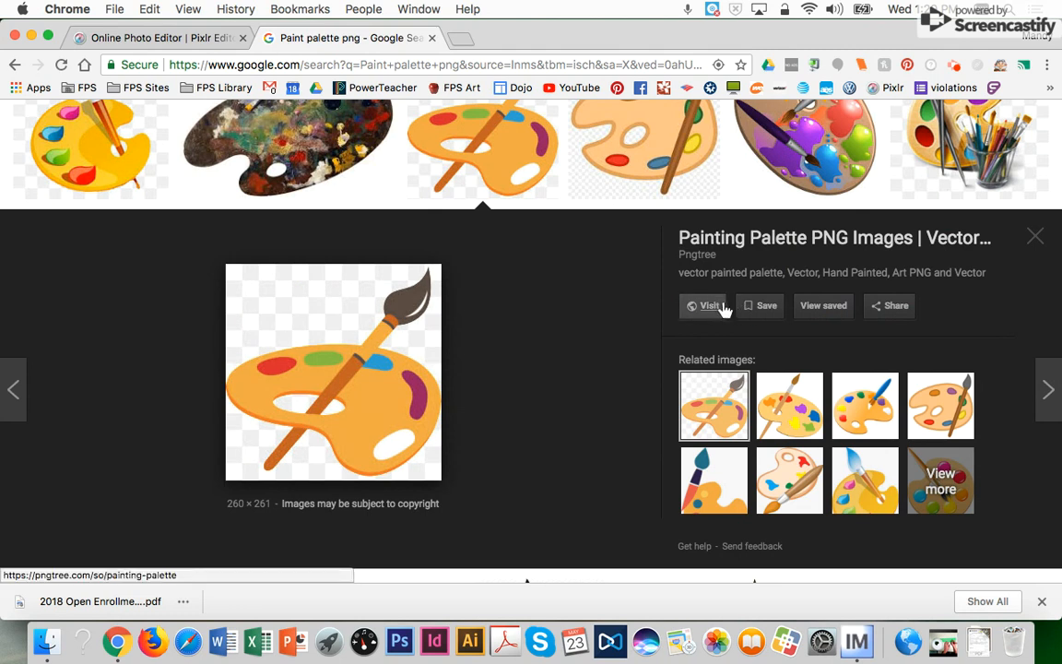
click(765, 305)
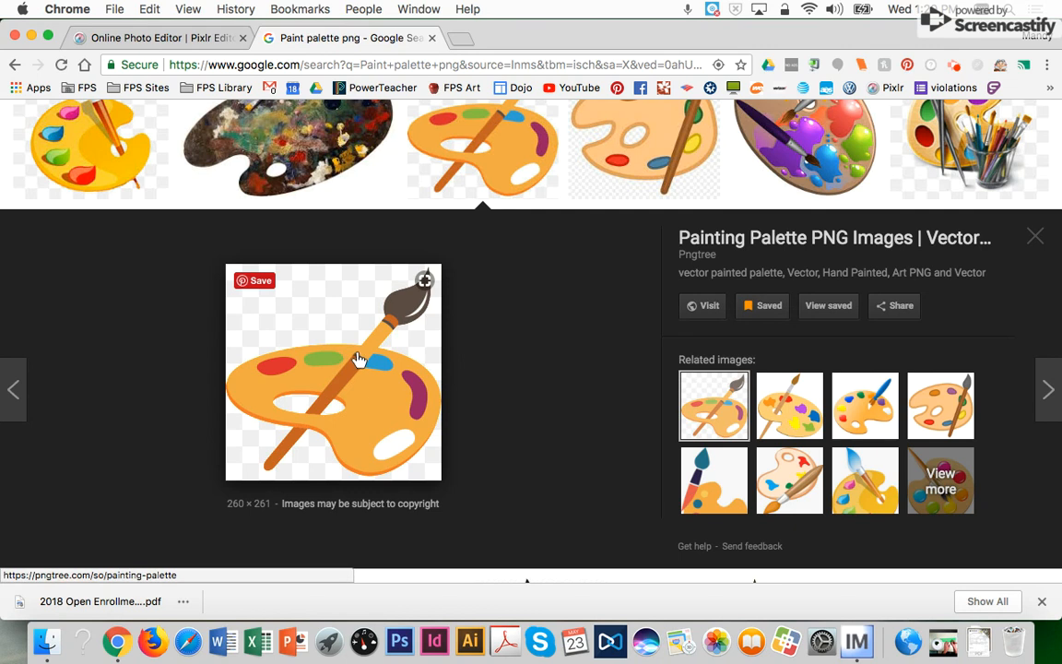
drag(547, 50, 534, 53)
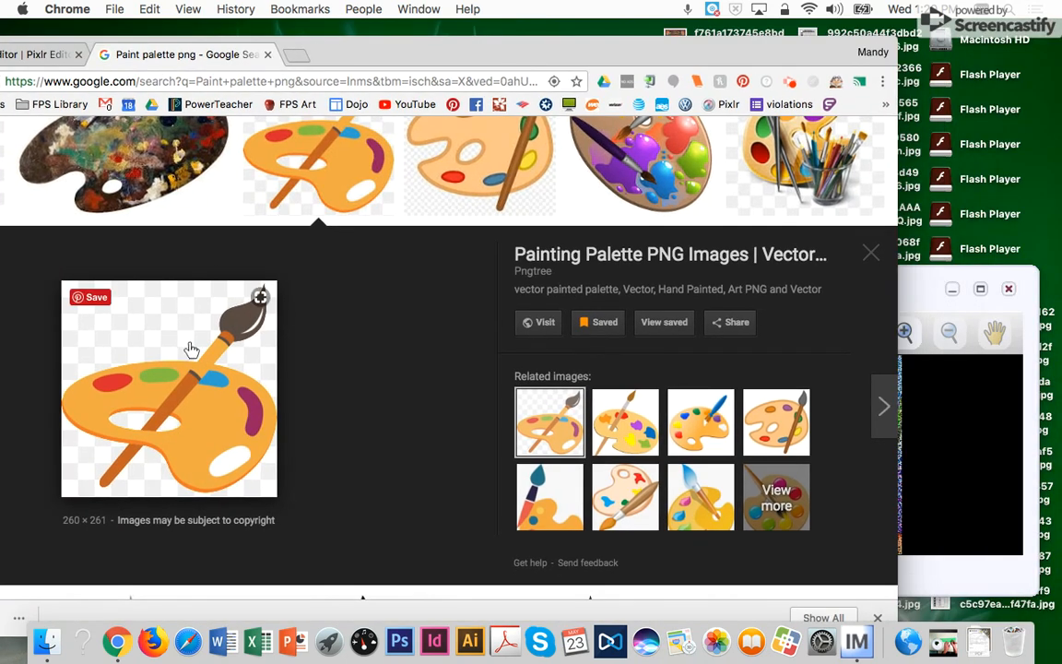
drag(171, 315, 1036, 165)
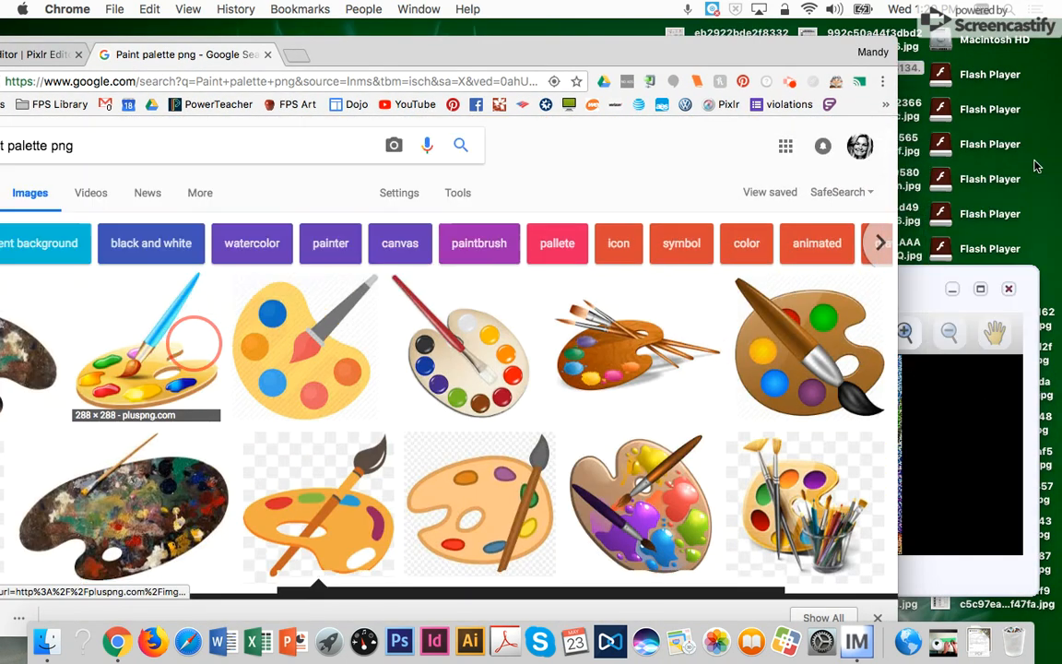
drag(400, 48, 597, 76)
click(198, 83)
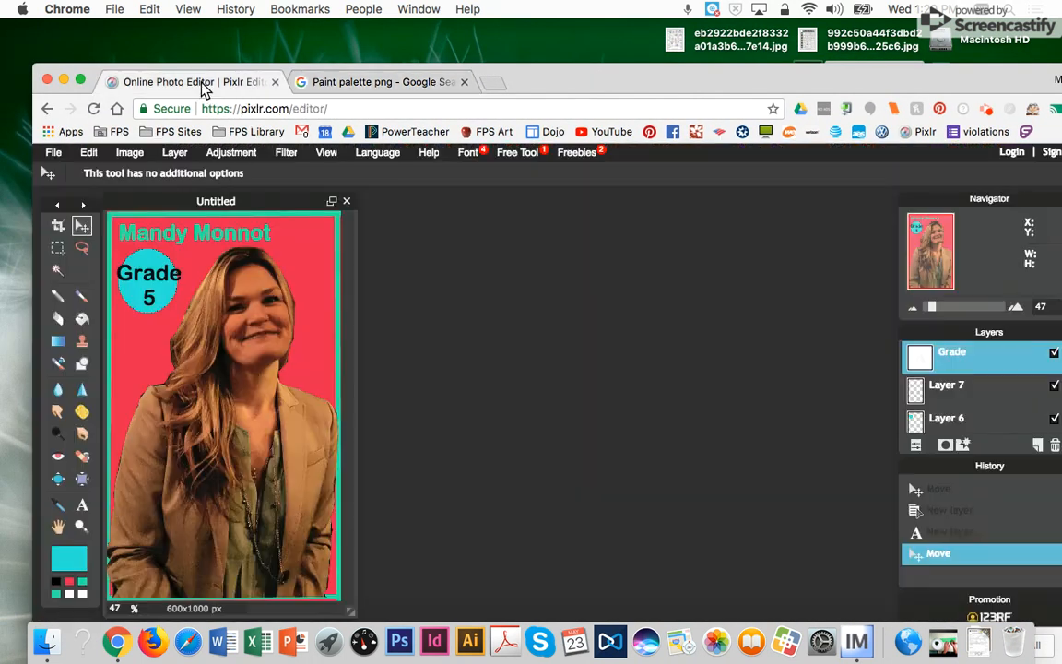
click(171, 152)
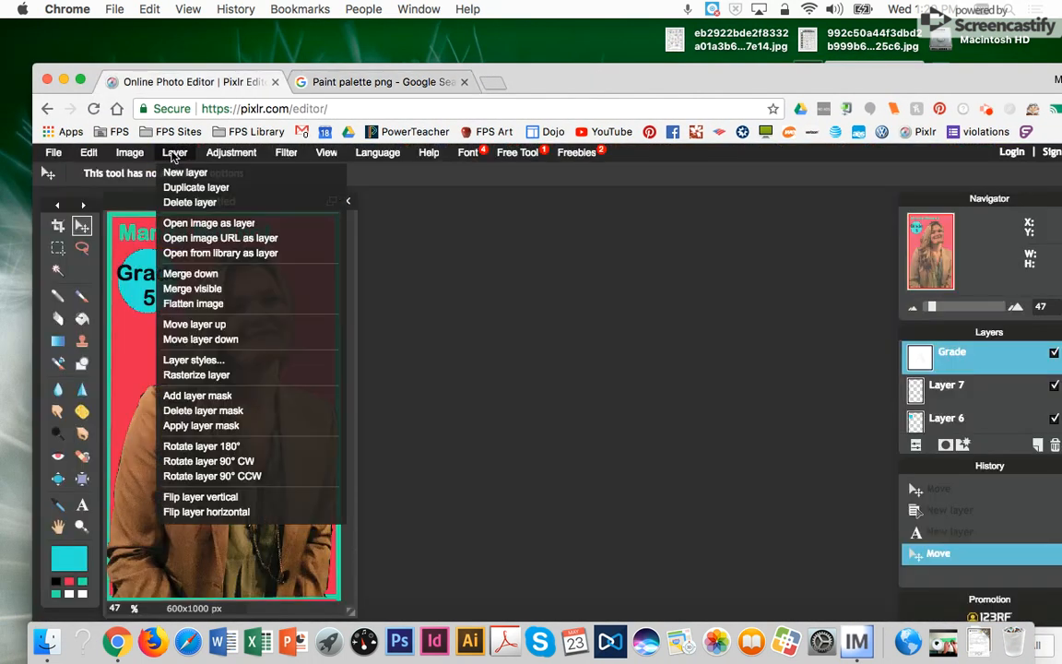
click(184, 227)
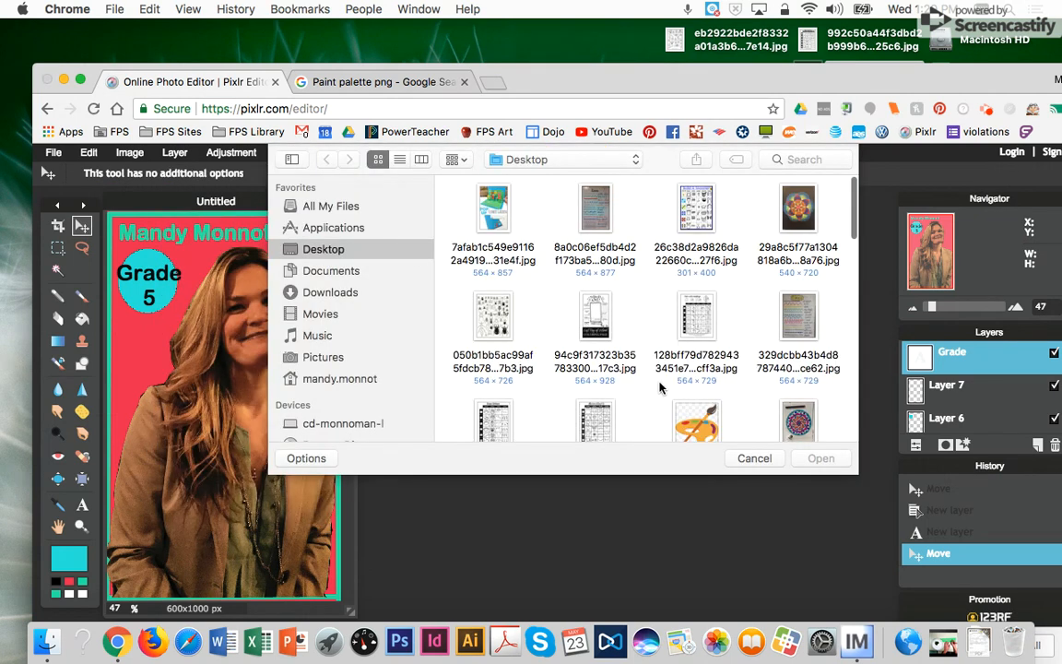
click(697, 423)
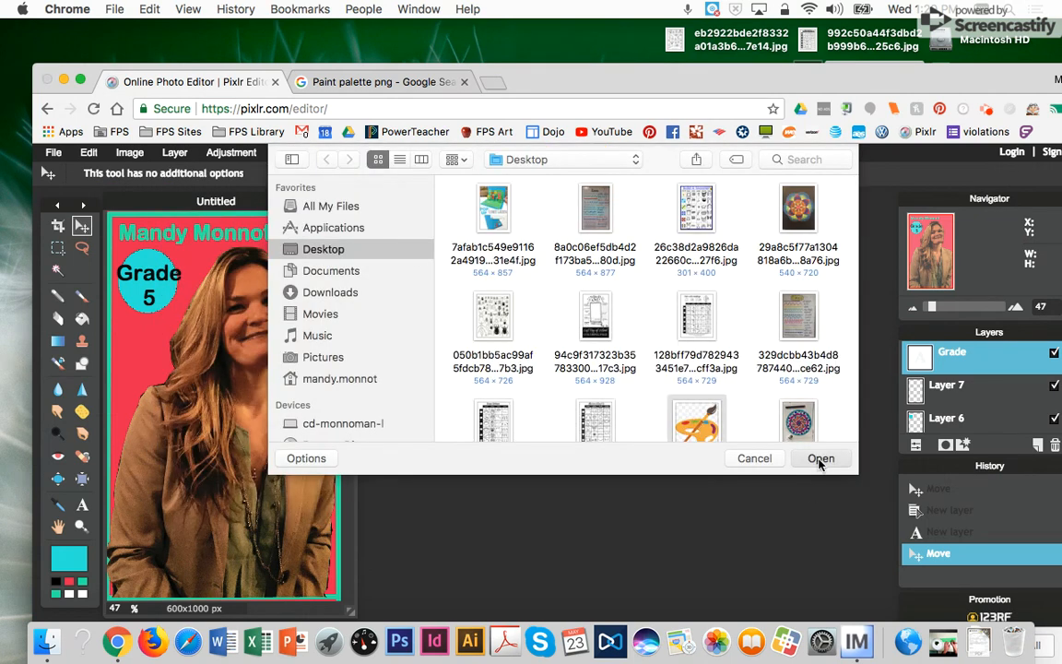
click(820, 458)
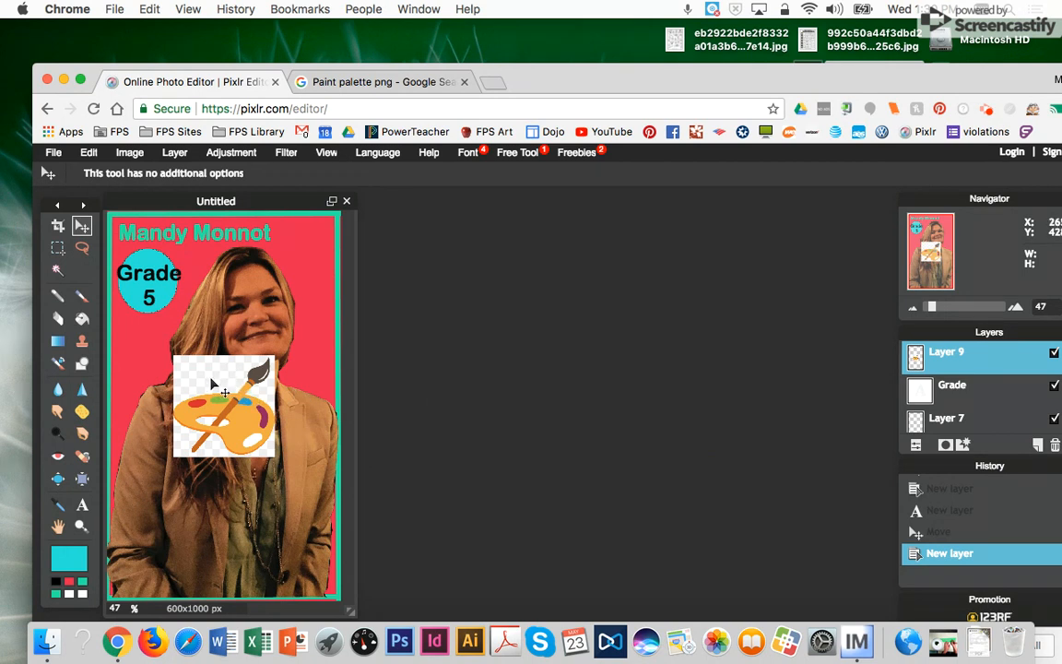
click(120, 156)
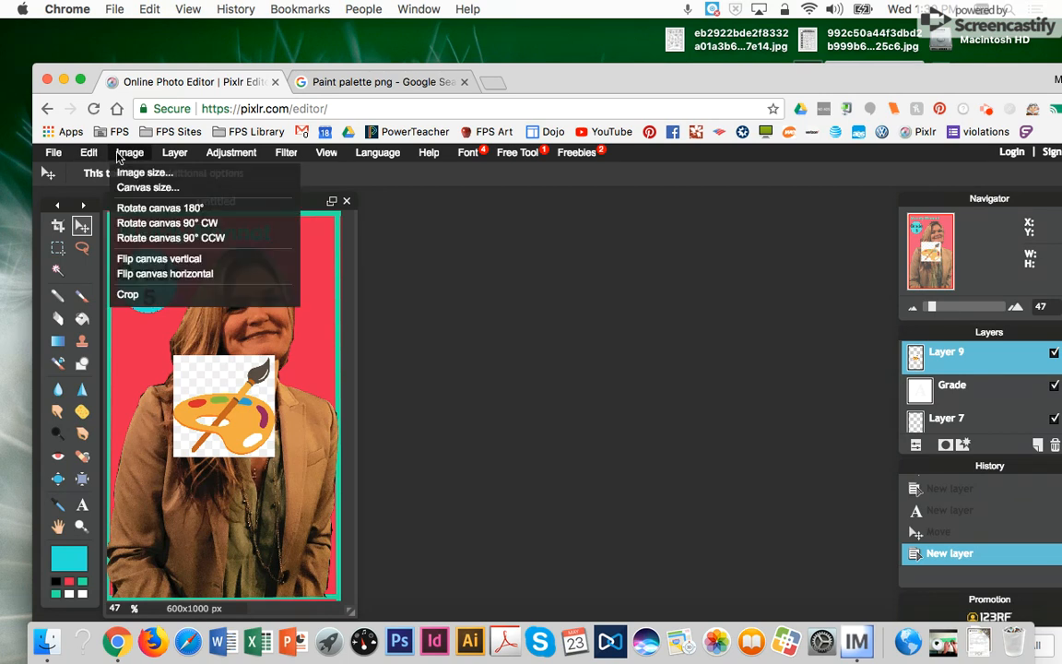
click(94, 171)
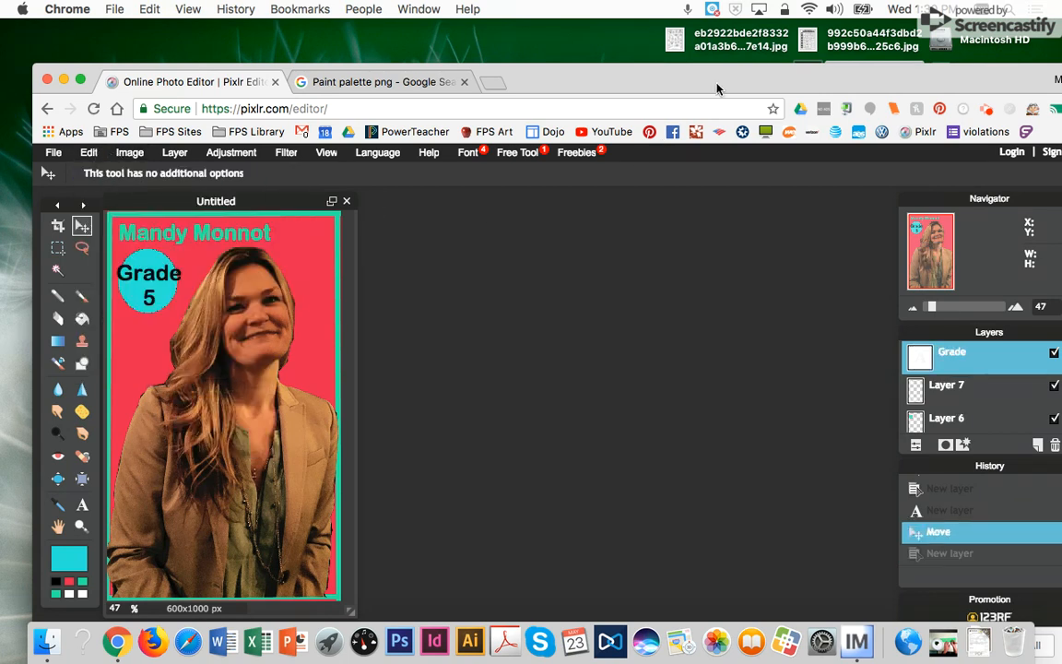
click(420, 80)
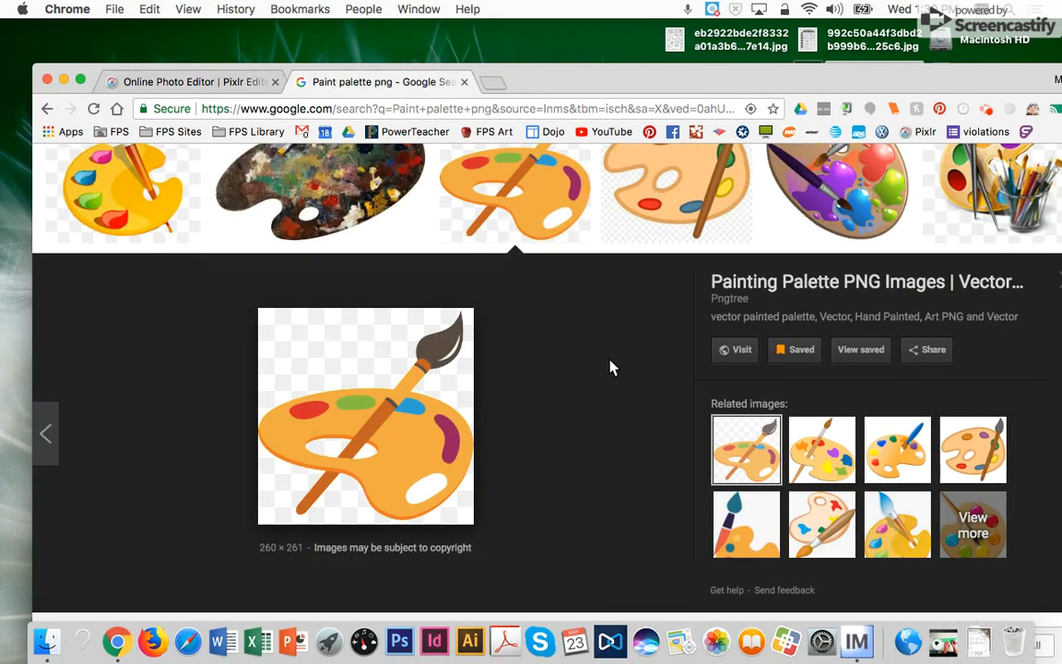
- Drag the multicoloured palette preview onto the desktop, then go back to the Pixlr tab
click(135, 175)
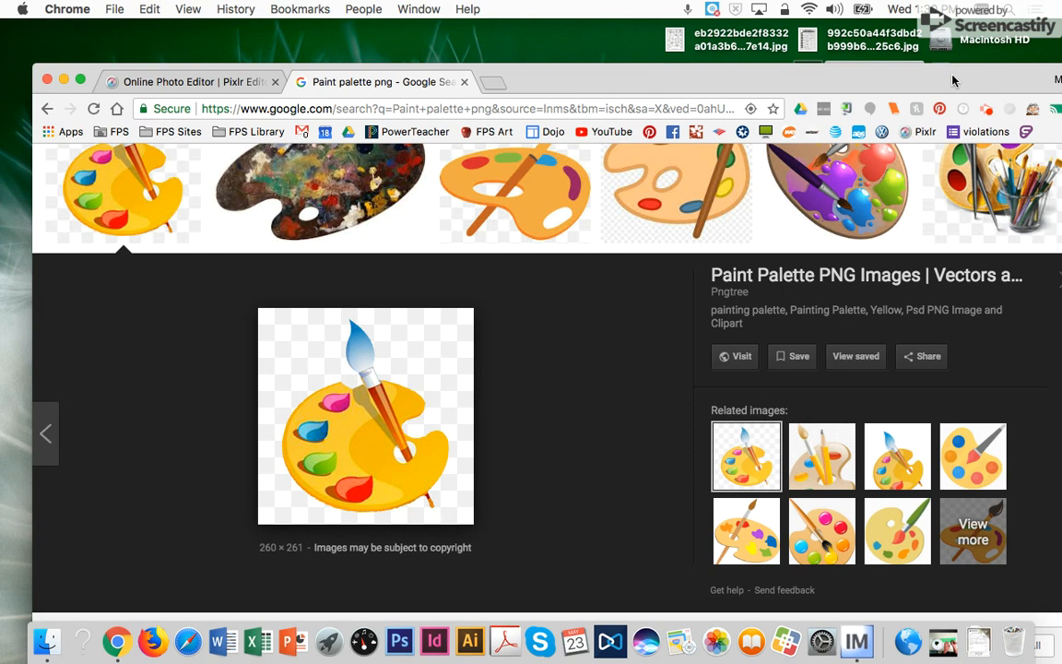
drag(953, 74, 785, 32)
drag(249, 348, 1059, 233)
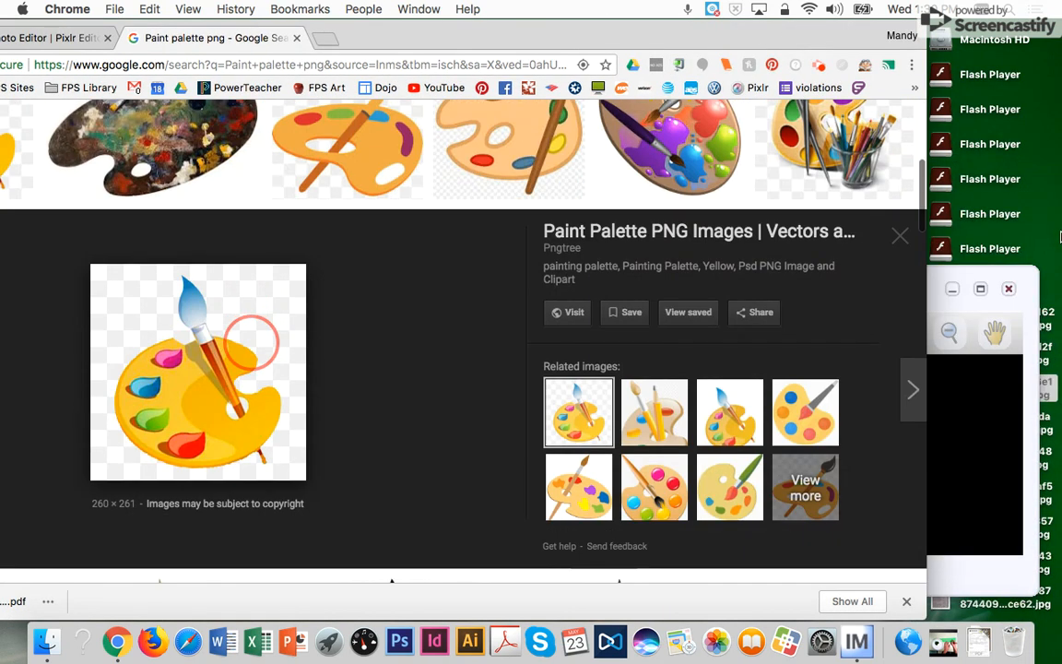
drag(766, 33, 990, 47)
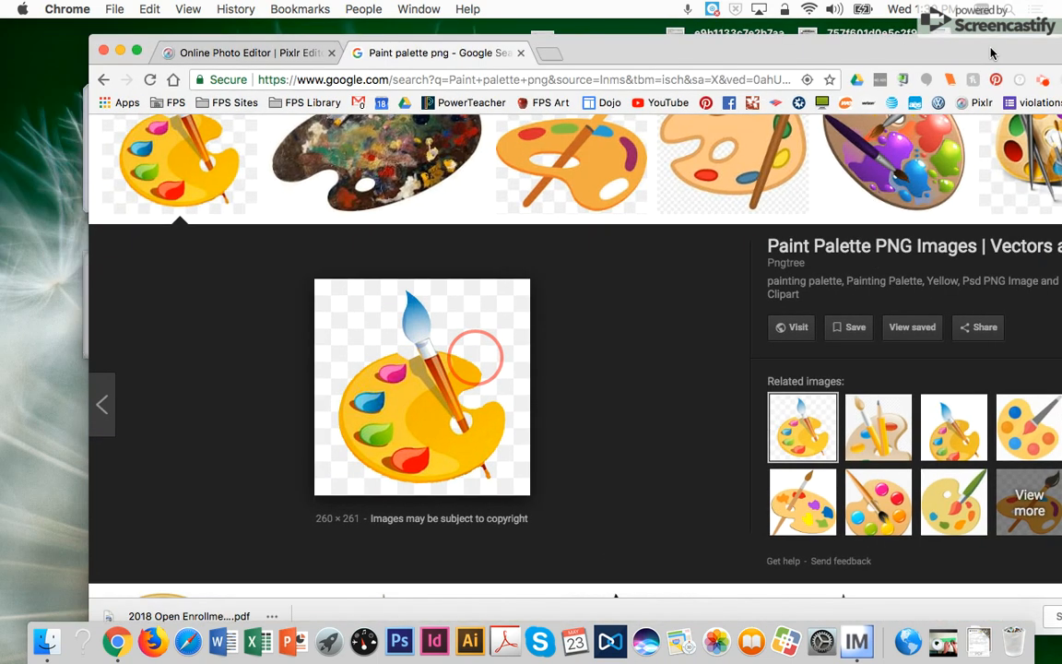
click(234, 55)
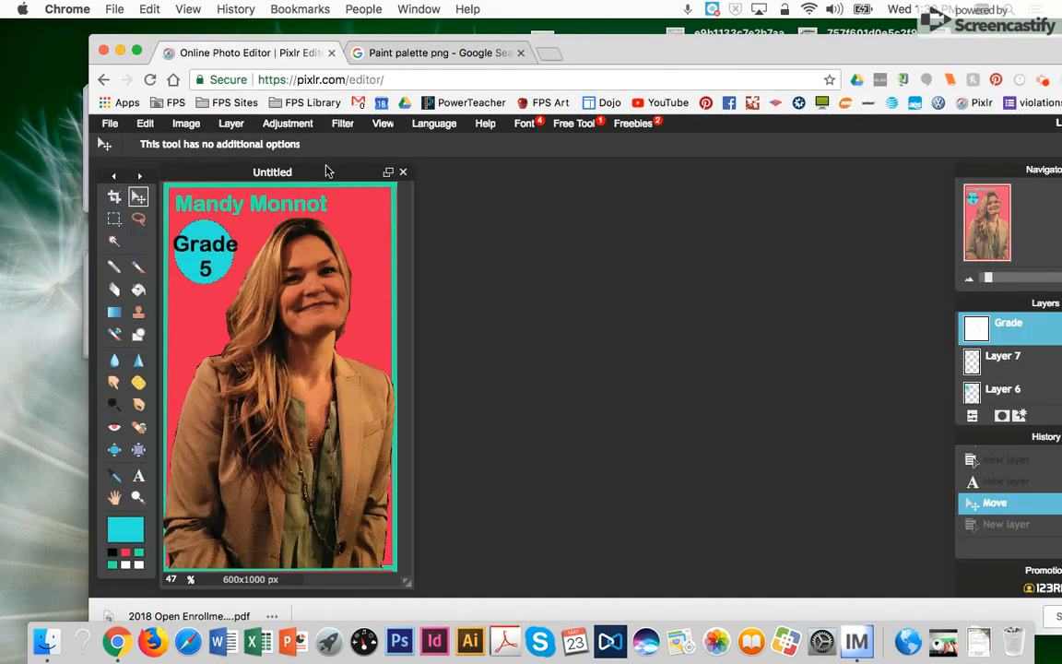
- Save the card as JPEG 'Playing Card' on the Desktop, replacing the existing Playing Card.jpg
click(110, 122)
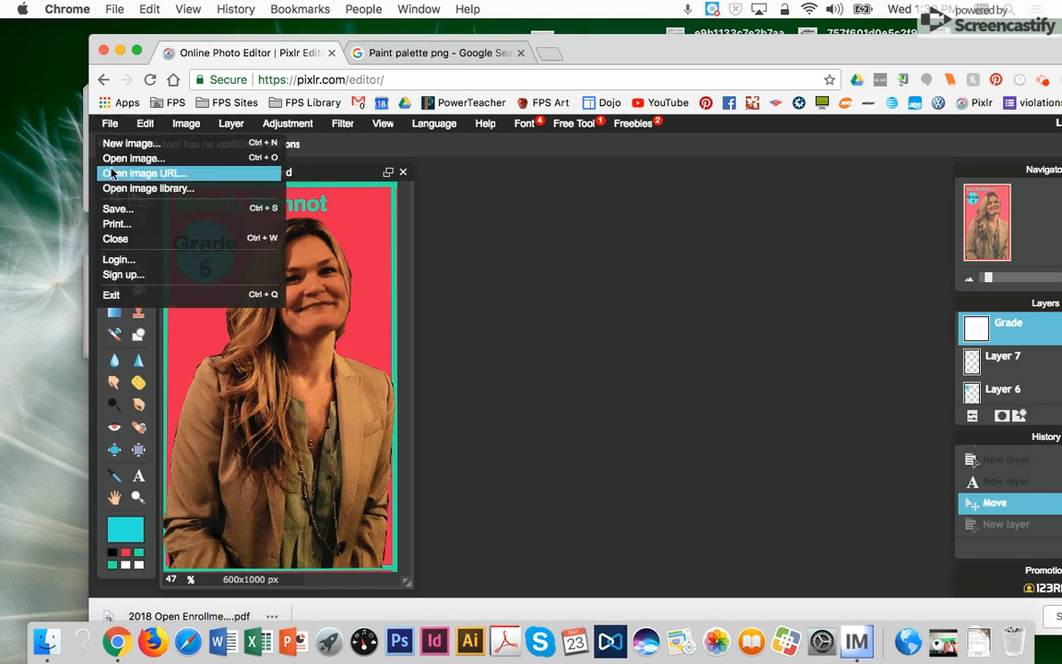
click(117, 209)
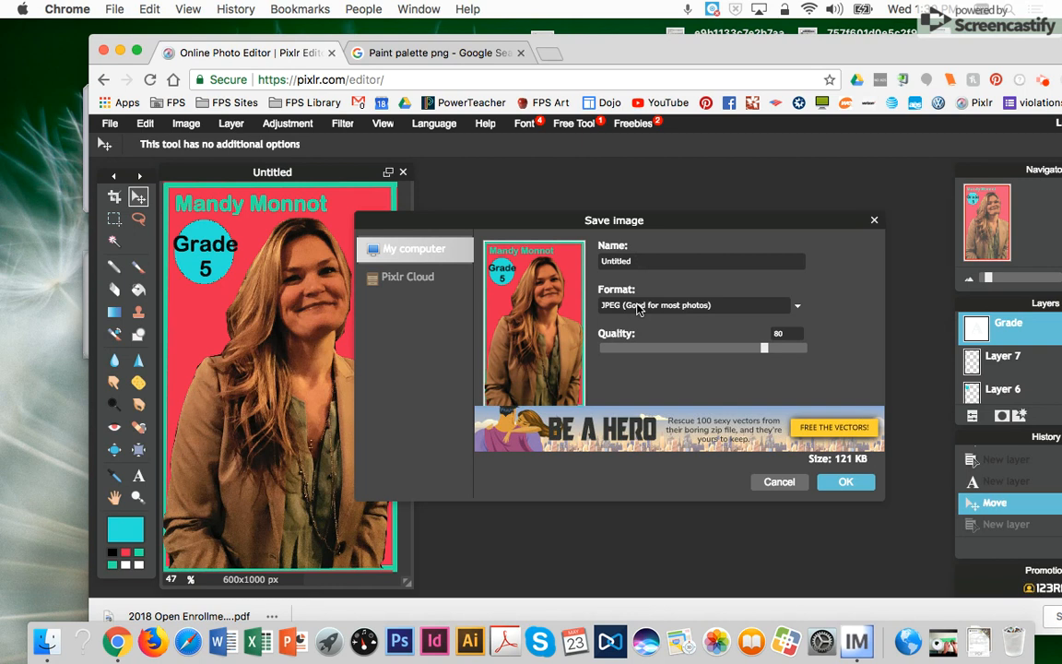
click(782, 306)
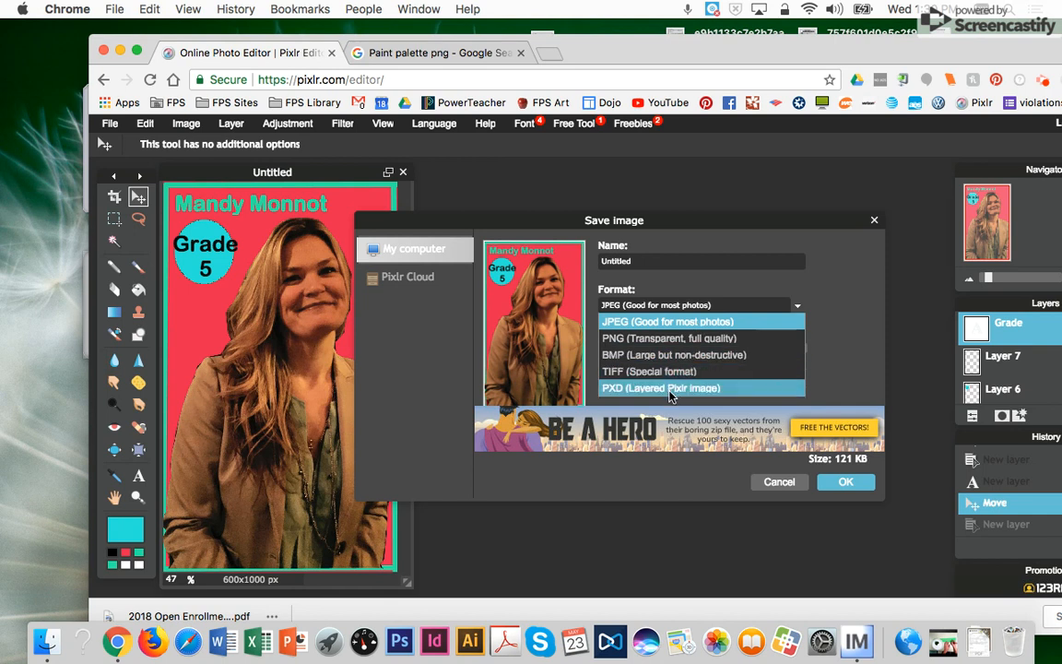
click(642, 262)
key(BackSpace)
key(BackSpace)
key(BackSpace)
key(BackSpace)
key(BackSpace)
key(BackSpace)
key(BackSpace)
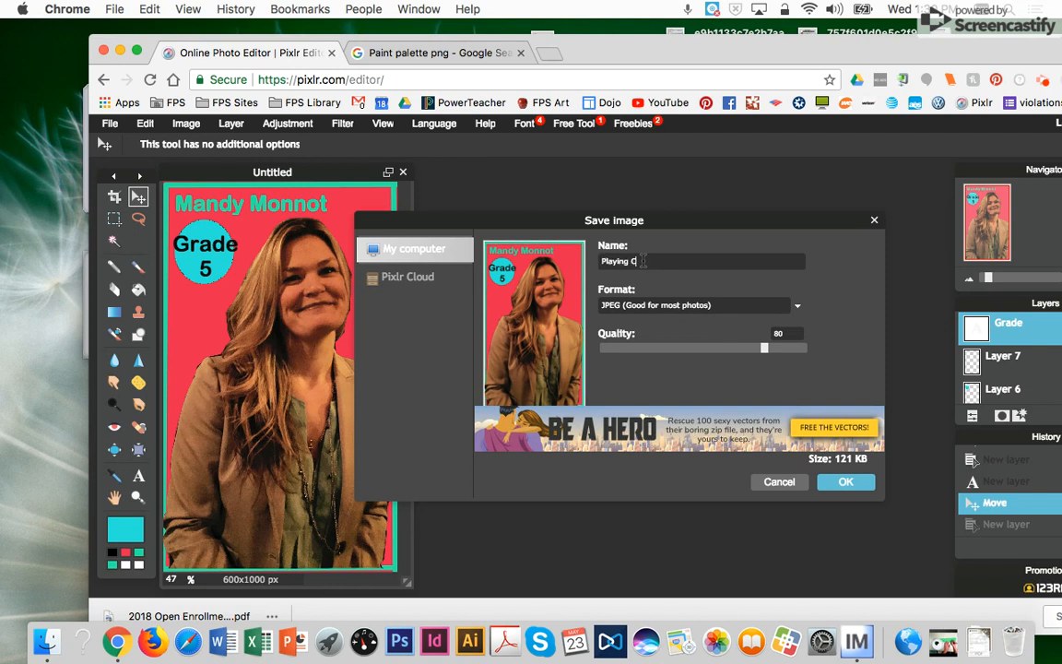
text(Playing Card)
click(844, 483)
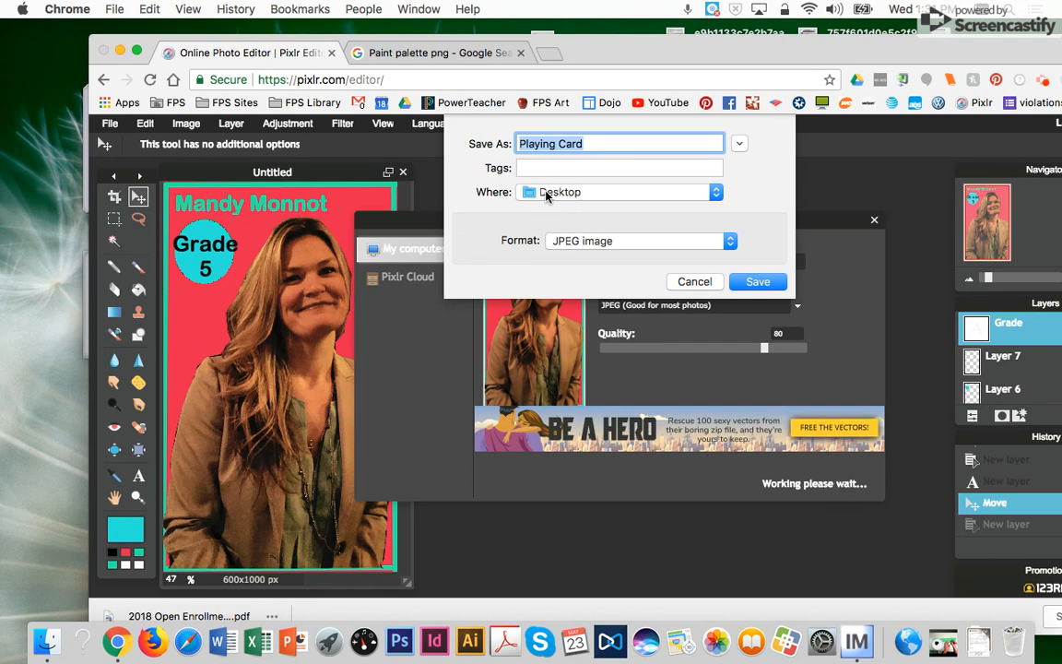
click(757, 281)
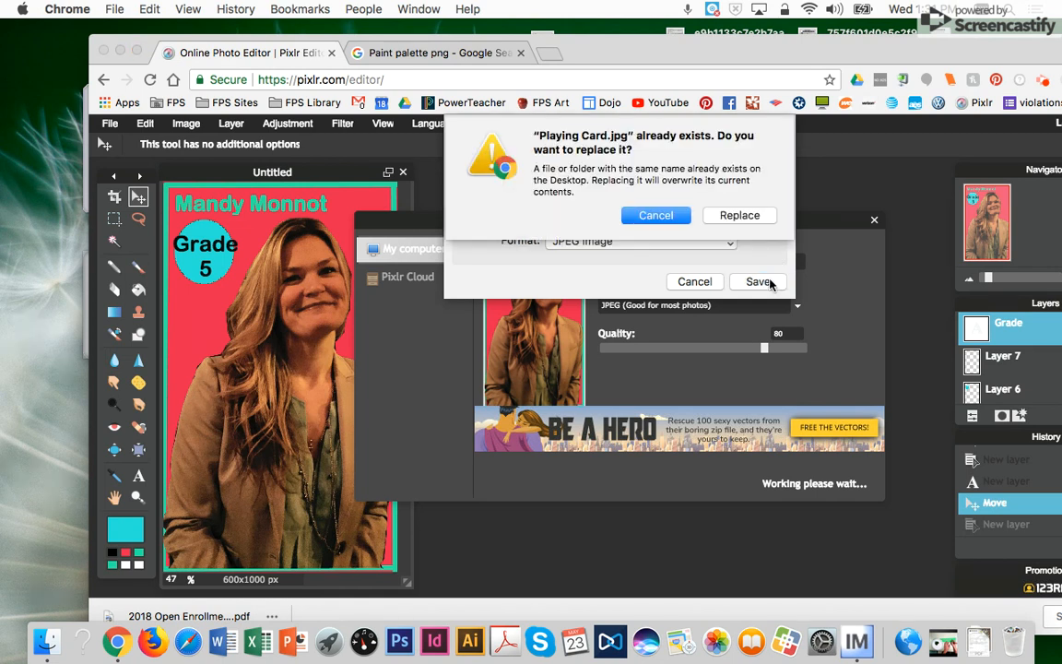
click(743, 216)
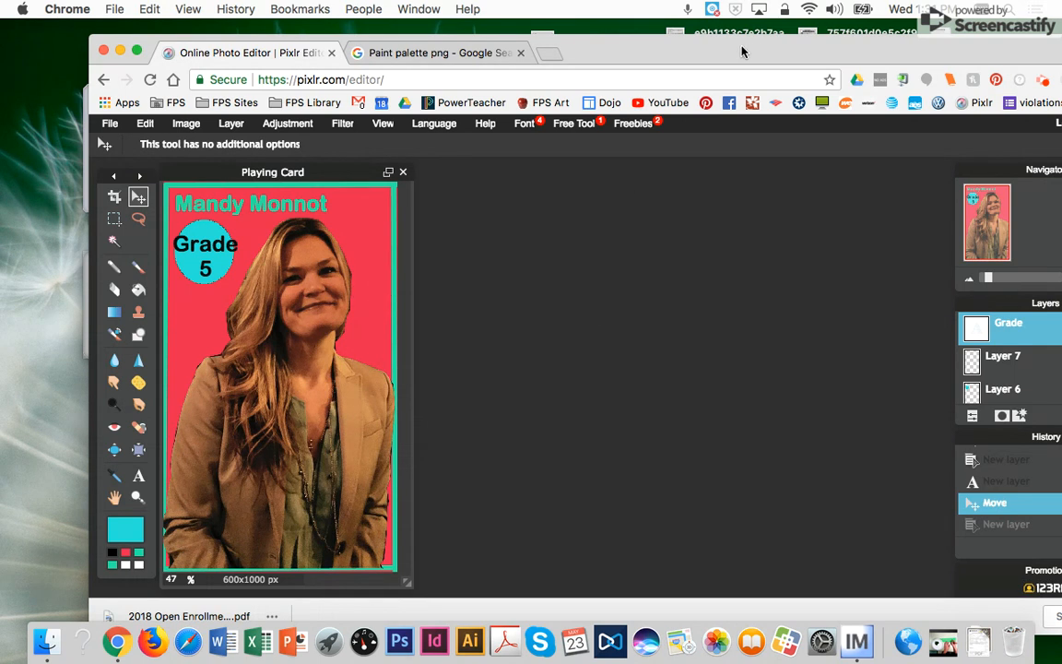
- Select Layer 3, which holds the portrait photo, in the Layers panel
drag(740, 52, 673, 24)
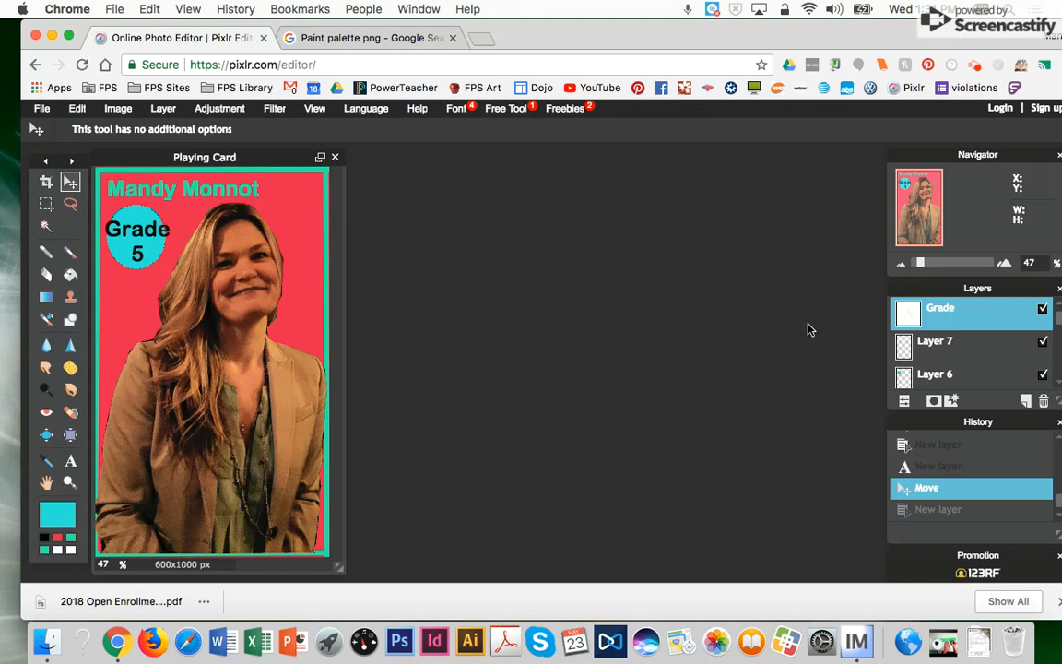
click(917, 343)
click(931, 376)
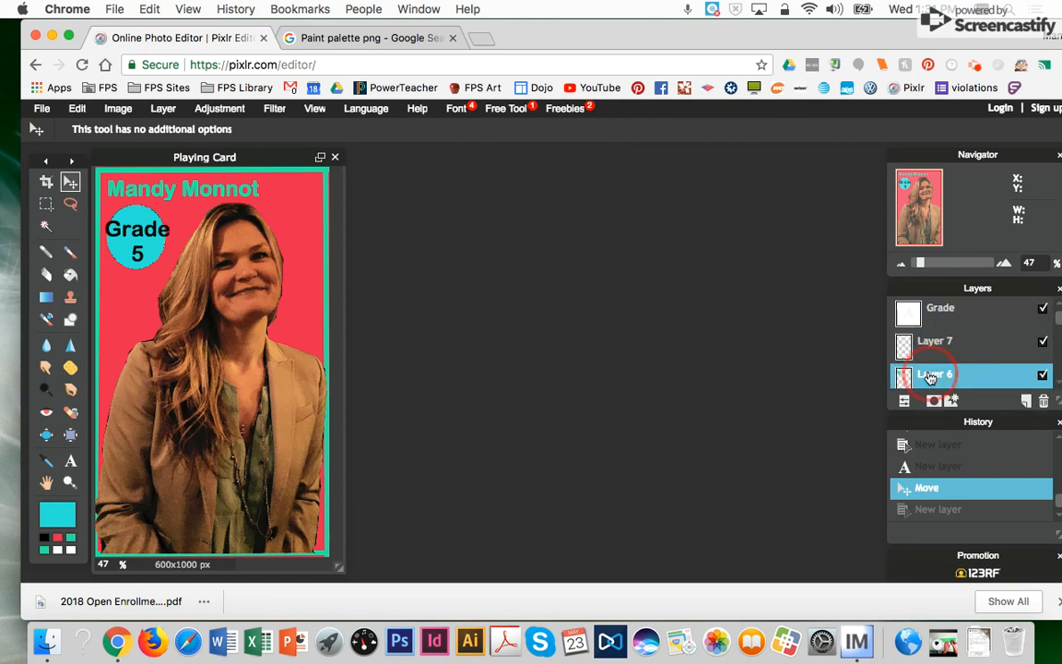
click(922, 310)
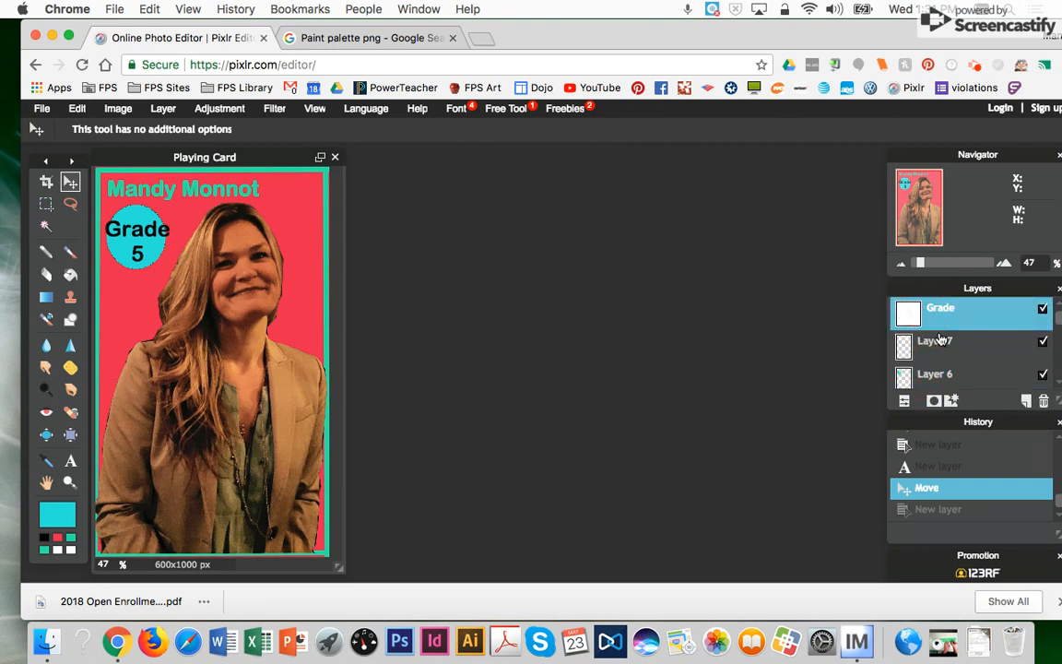
drag(1058, 322, 1059, 355)
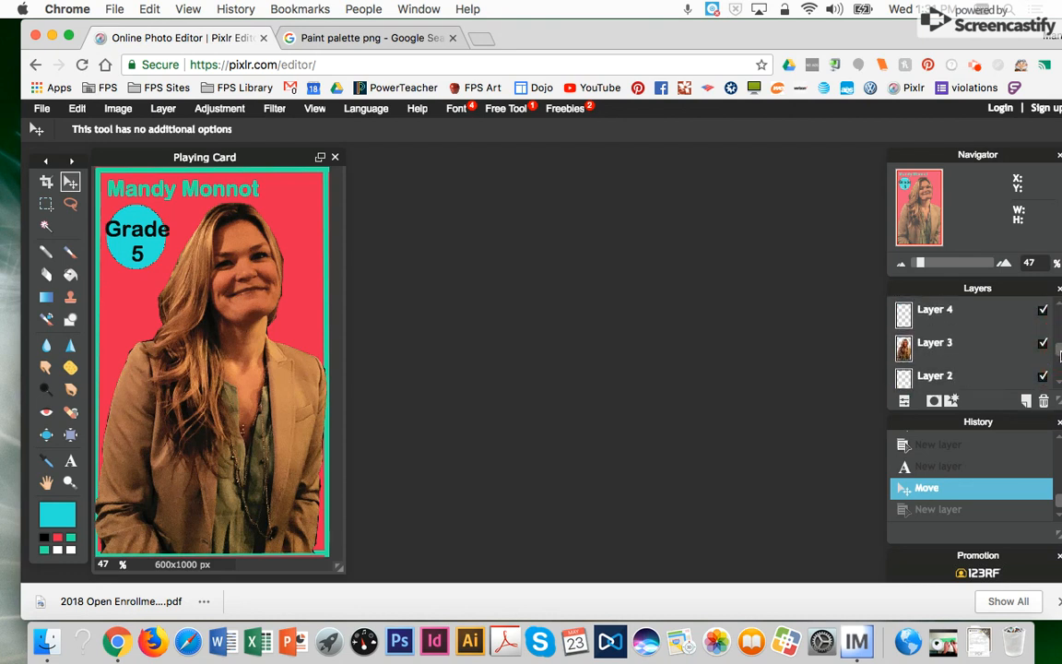
click(948, 356)
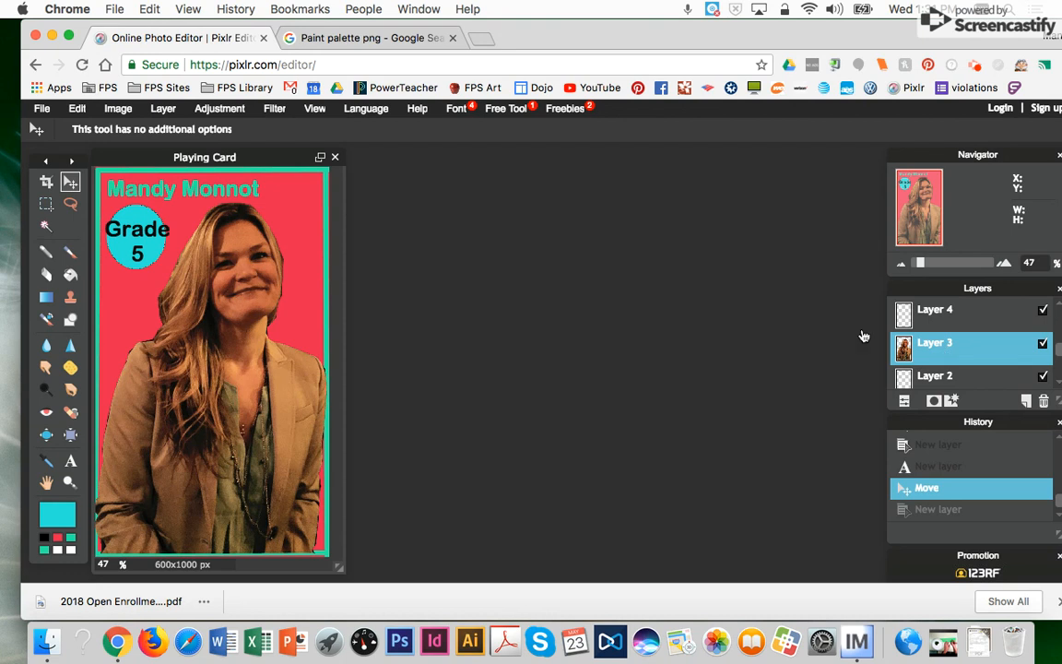
- Resize the portrait with Free transform by dragging its top-left corner handle
click(69, 109)
click(88, 230)
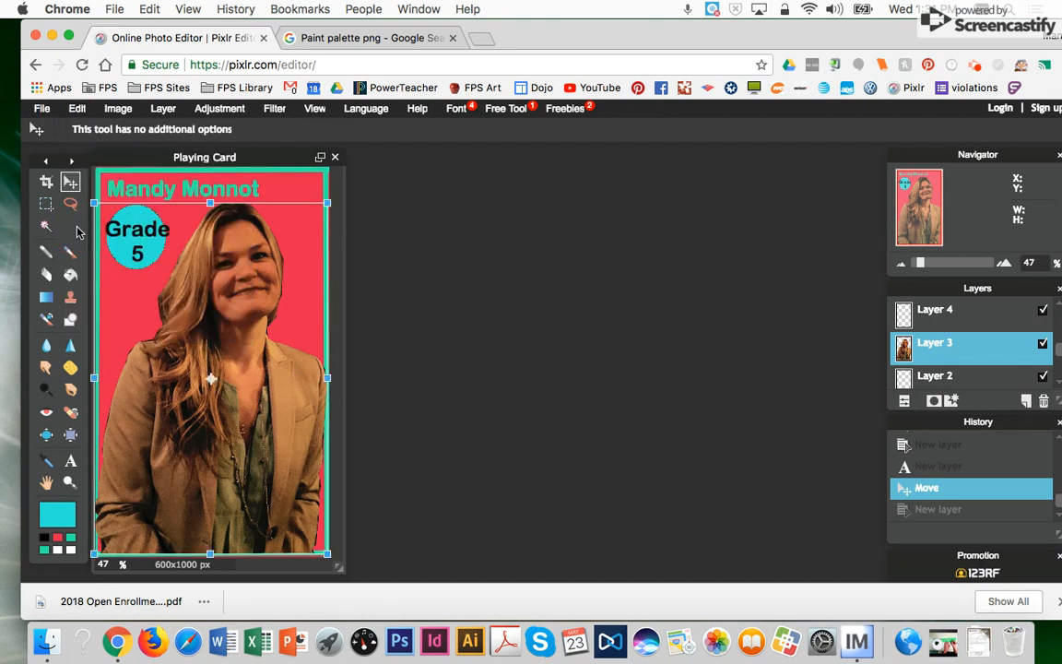
mouse_move(94, 200)
mouse_down()
mouse_move(83, 168)
mouse_move(158, 225)
mouse_move(124, 230)
mouse_move(94, 180)
mouse_move(148, 214)
mouse_move(101, 189)
mouse_move(99, 210)
mouse_up()
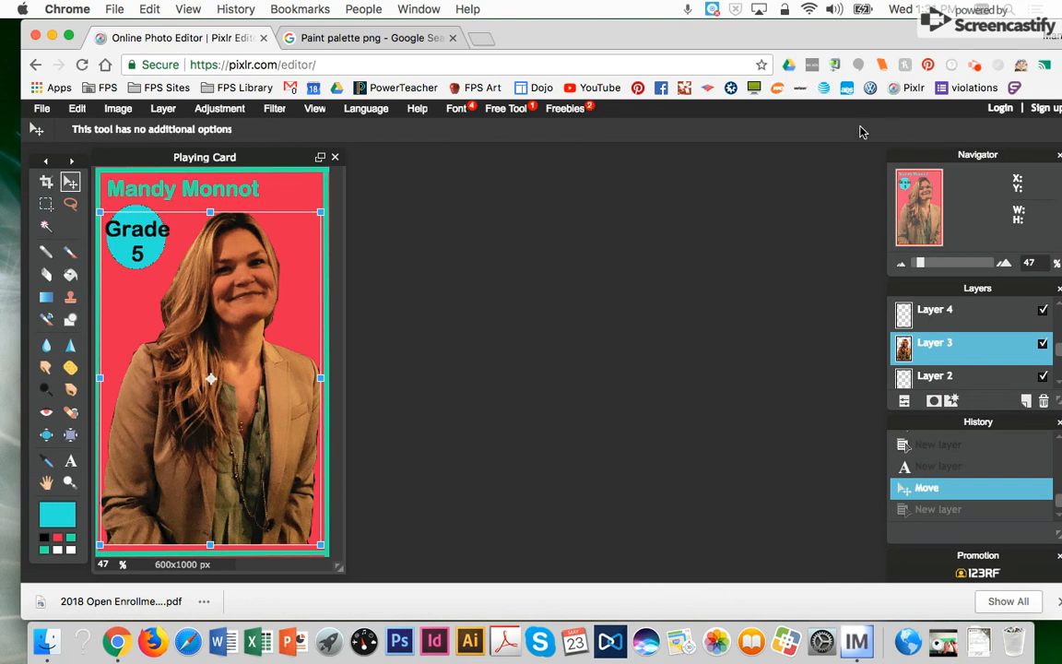
click(974, 68)
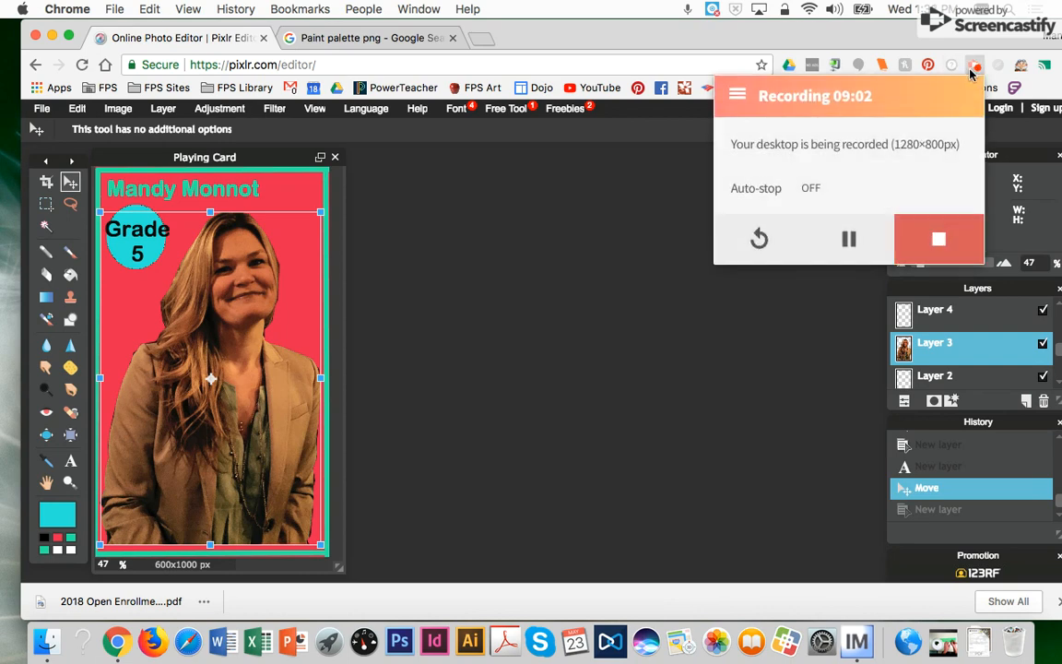